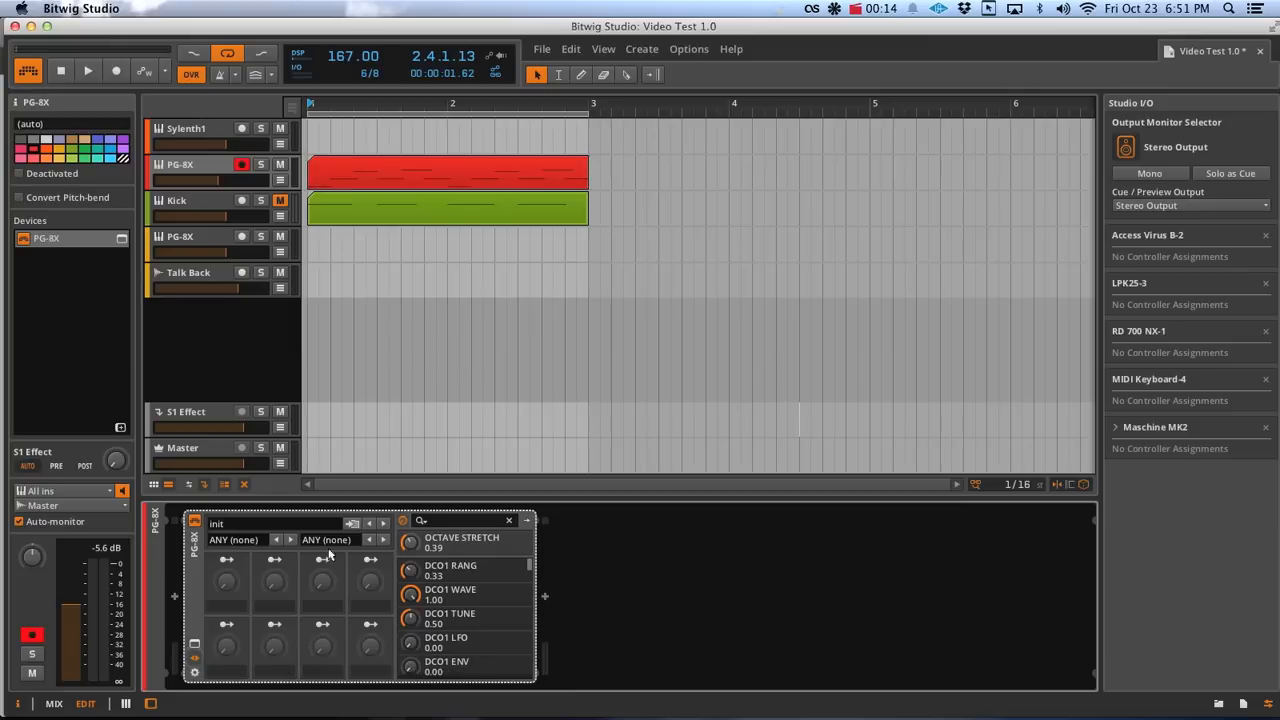
# - Show the PG-8X device's panel mappings and open its synth window, placing the window clear of the mappings
pyautogui.click(194, 670)
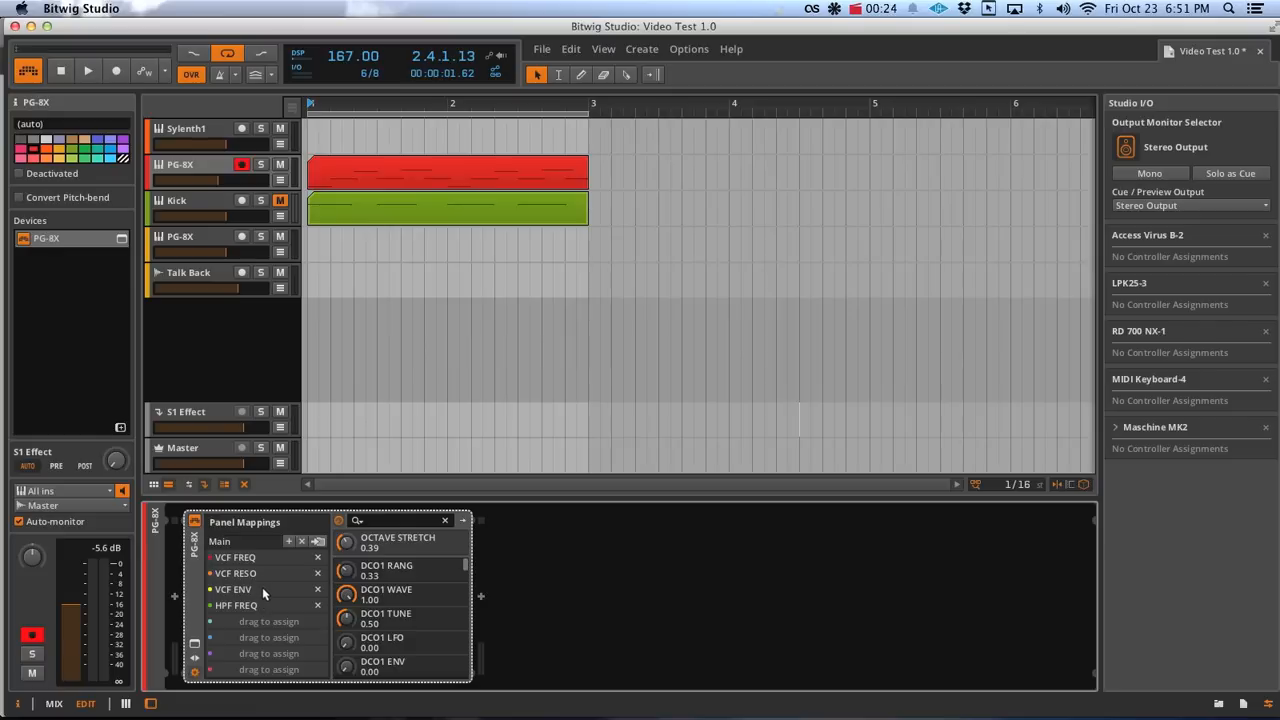
pyautogui.click(195, 644)
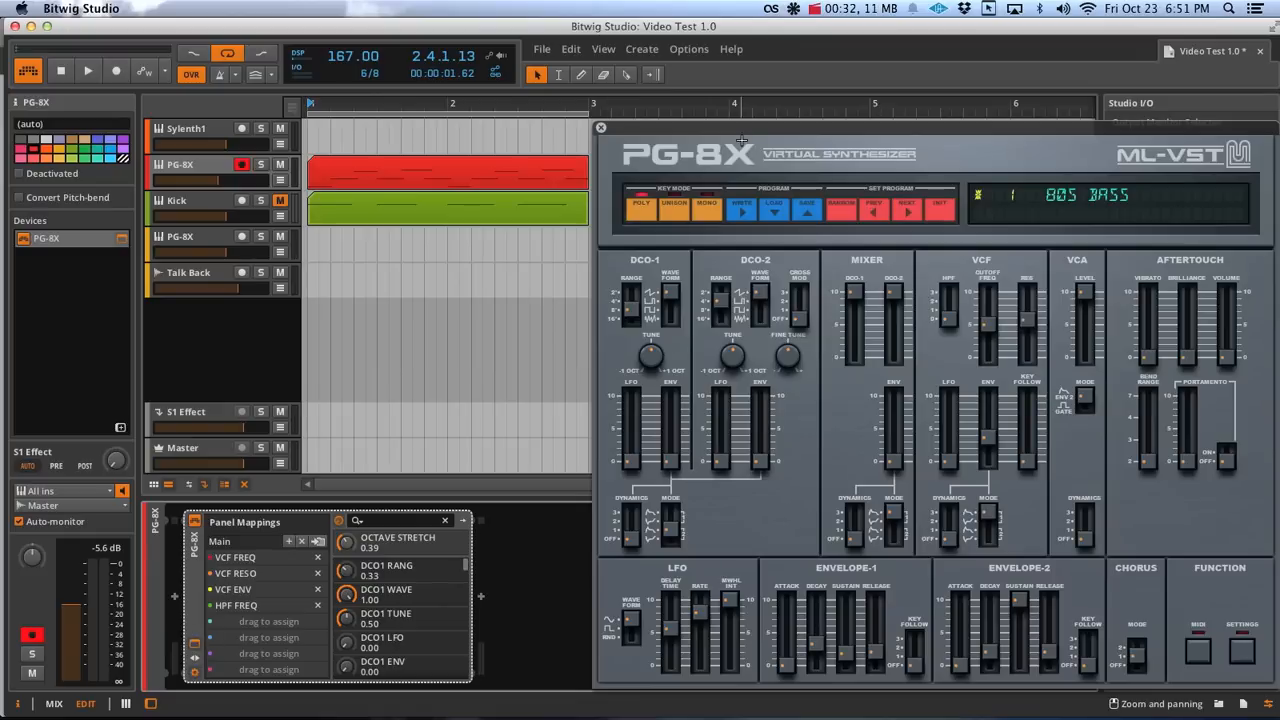
pyautogui.moveTo(754, 130); pyautogui.dragTo(702, 107)
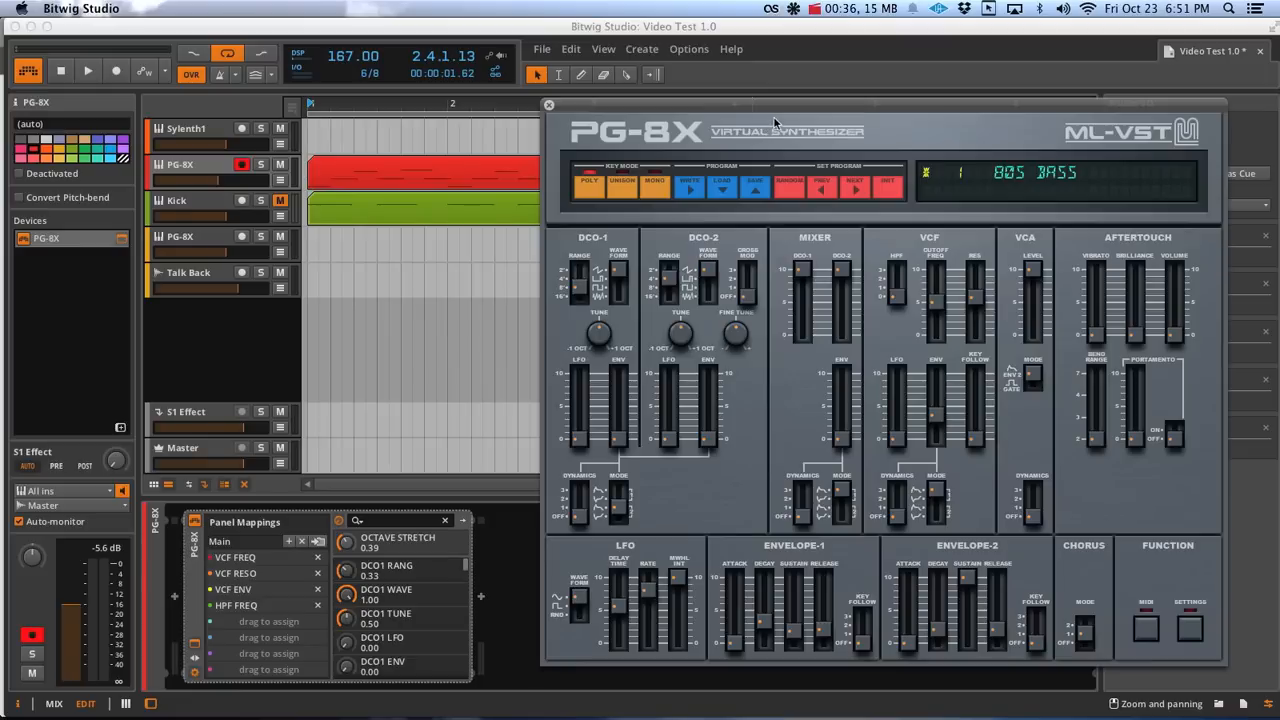
pyautogui.moveTo(778, 110); pyautogui.dragTo(763, 101)
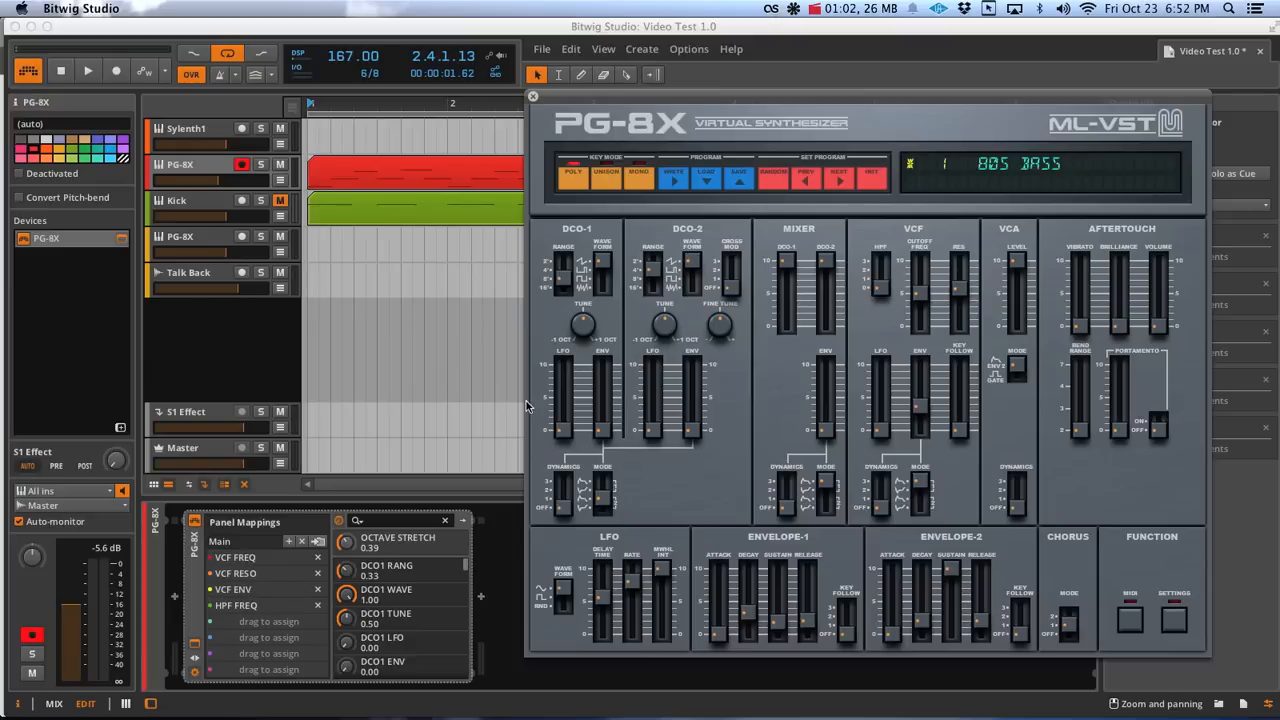
pyautogui.moveTo(817, 106); pyautogui.dragTo(789, 117)
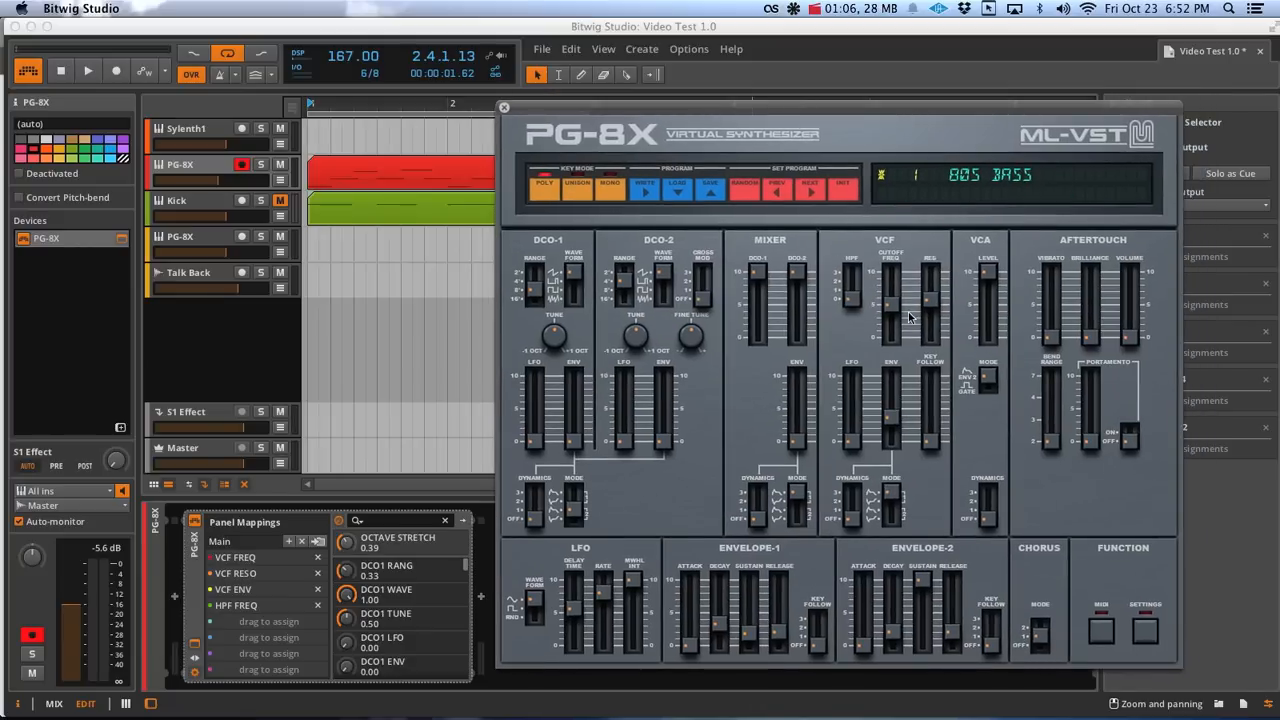
# - Play the clip while adjusting the VCF cutoff, resonance, envelope and HPF sliders, and close the synth window
pyautogui.click(897, 314)
pyautogui.press('space')
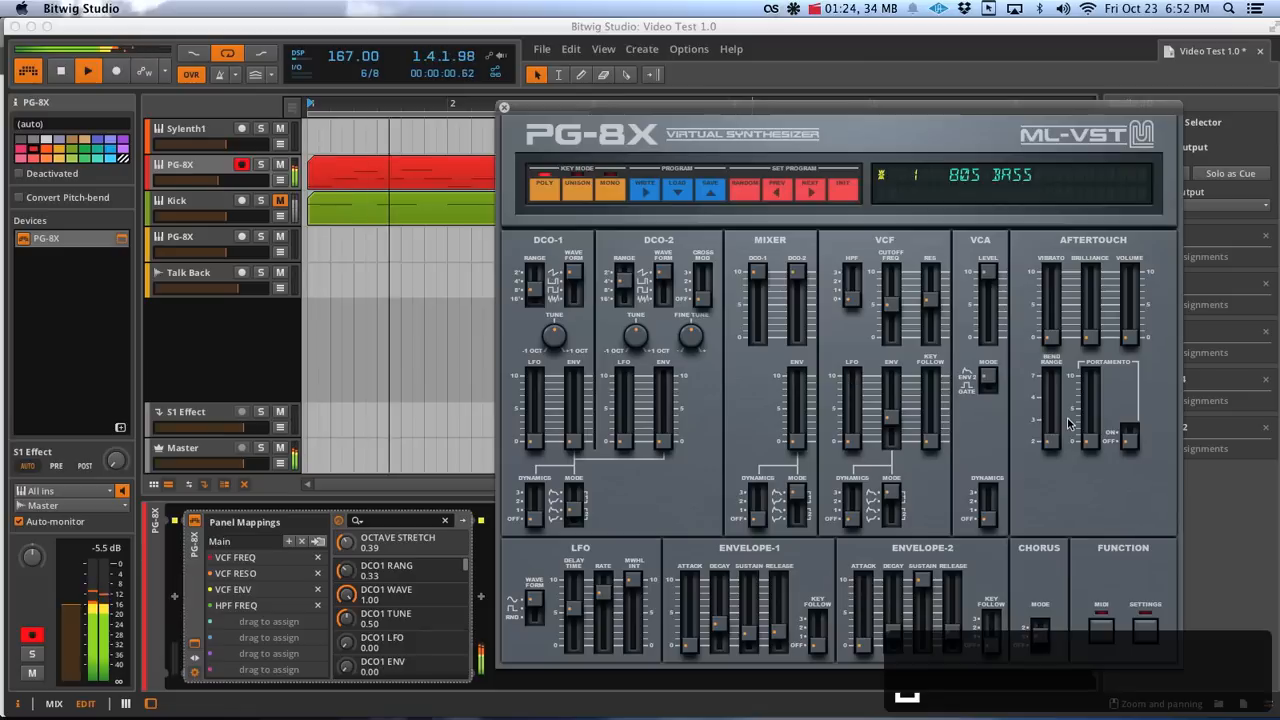
pyautogui.moveTo(892, 298); pyautogui.dragTo(897, 325)
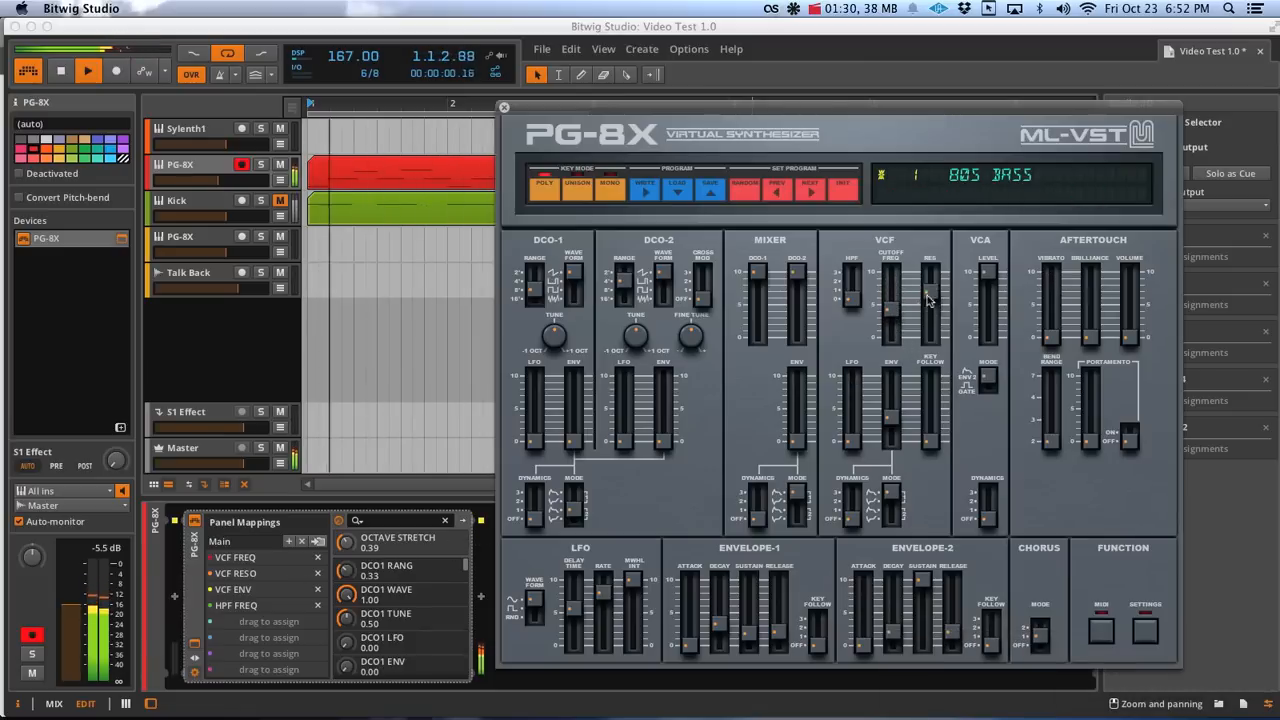
pyautogui.moveTo(929, 300); pyautogui.dragTo(928, 330)
pyautogui.moveTo(892, 426)
pyautogui.mouseDown()
pyautogui.moveTo(899, 418)
pyautogui.moveTo(896, 444)
pyautogui.moveTo(894, 420)
pyautogui.mouseUp()
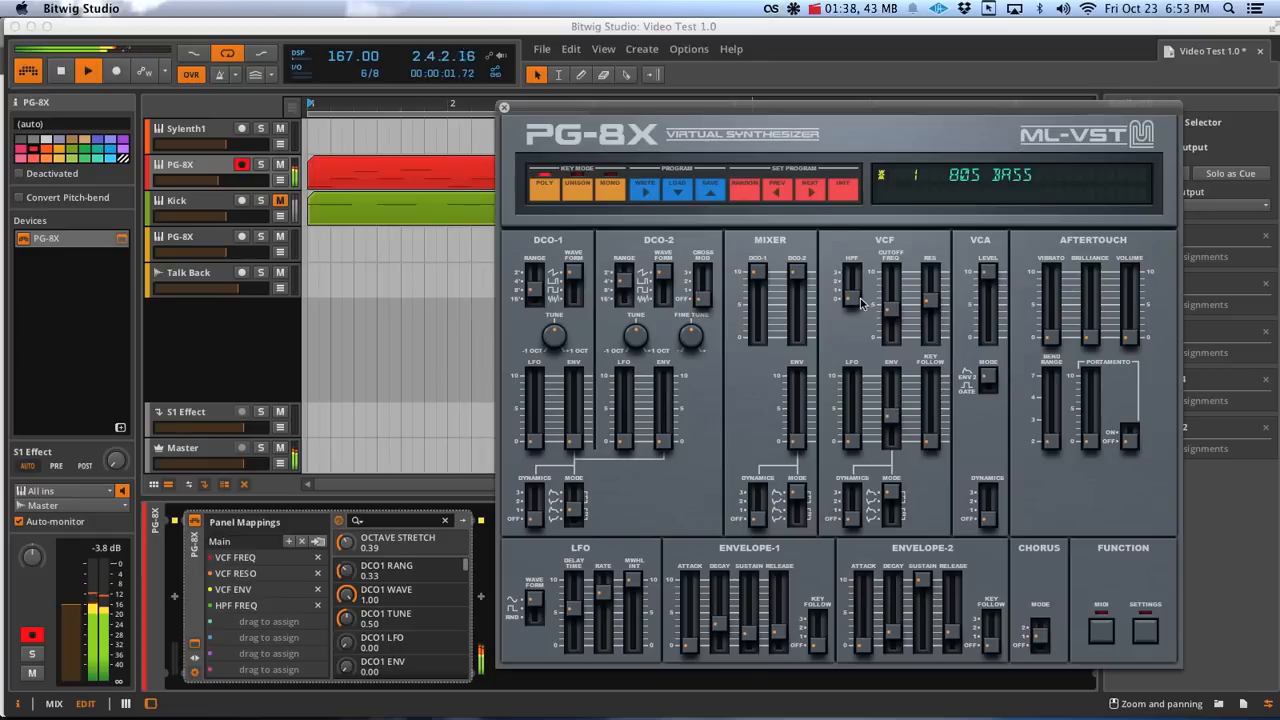
pyautogui.moveTo(852, 298); pyautogui.dragTo(860, 280)
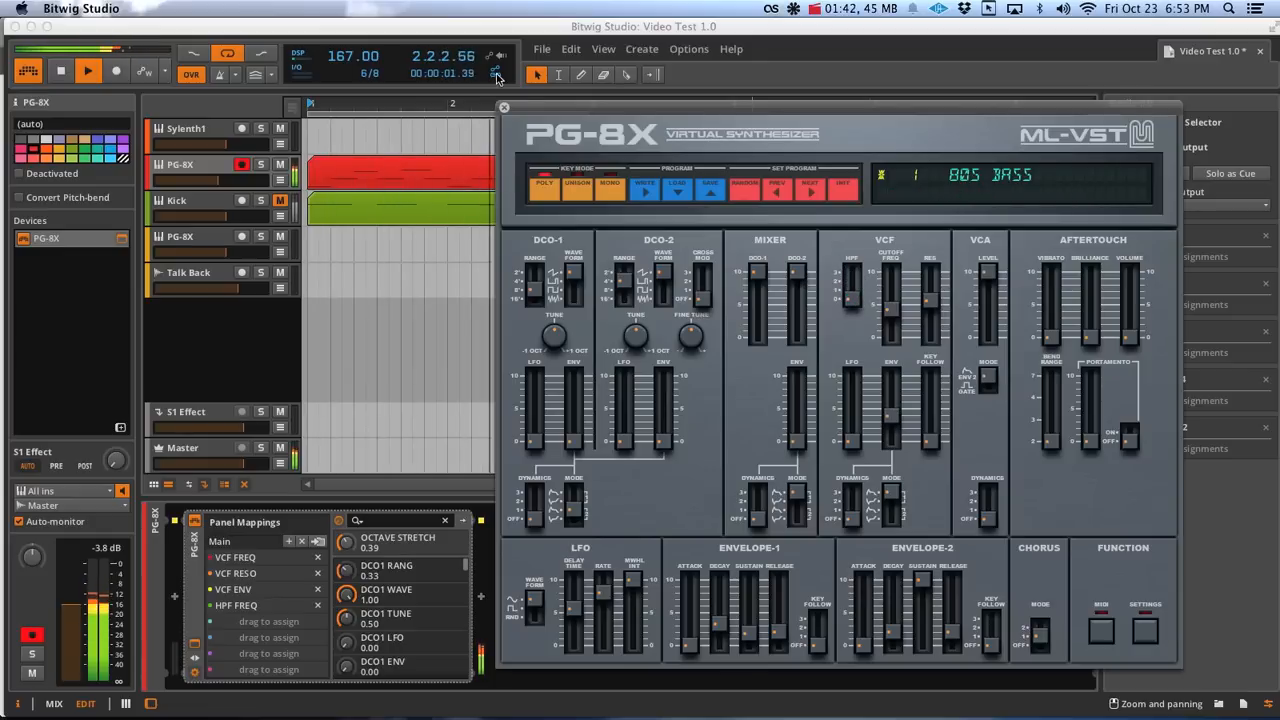
pyautogui.click(505, 108)
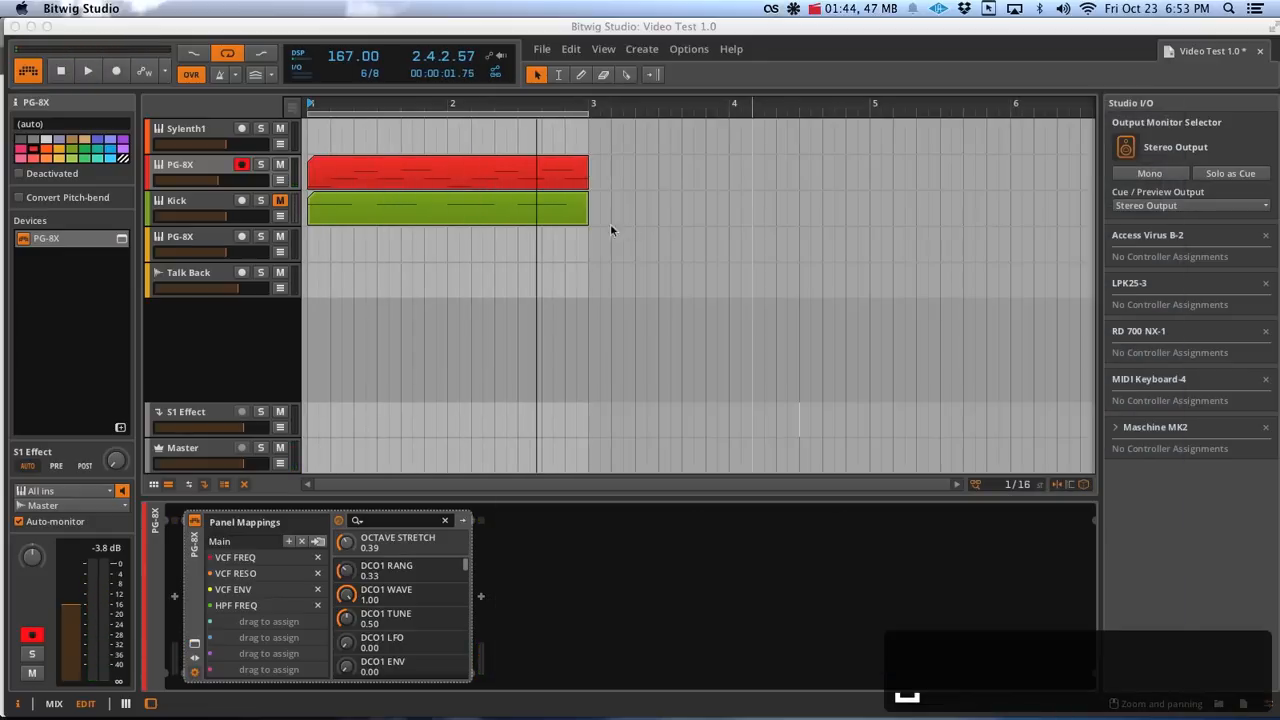
# - Play the loop and show the notes of the red PG-8X clip in the detail editor, stopping playback at the end
pyautogui.click(545, 368)
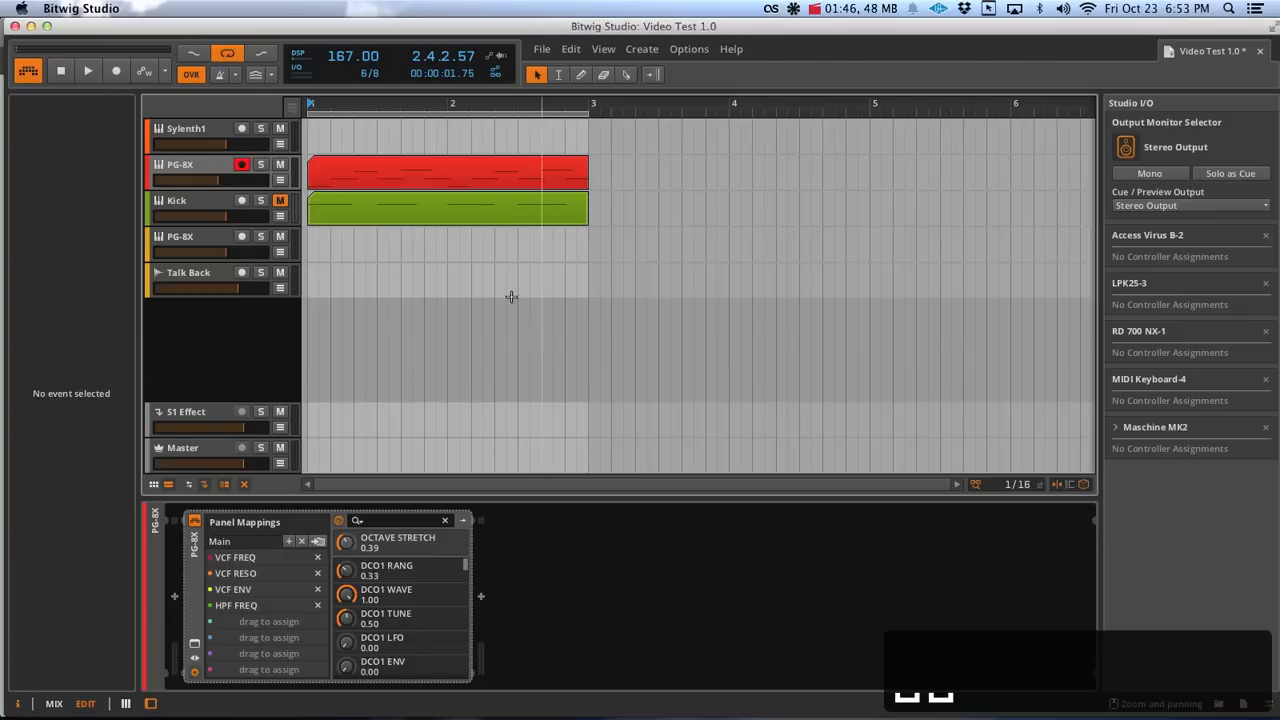
pyautogui.press('Tab')
pyautogui.press('space')
pyautogui.click(386, 172)
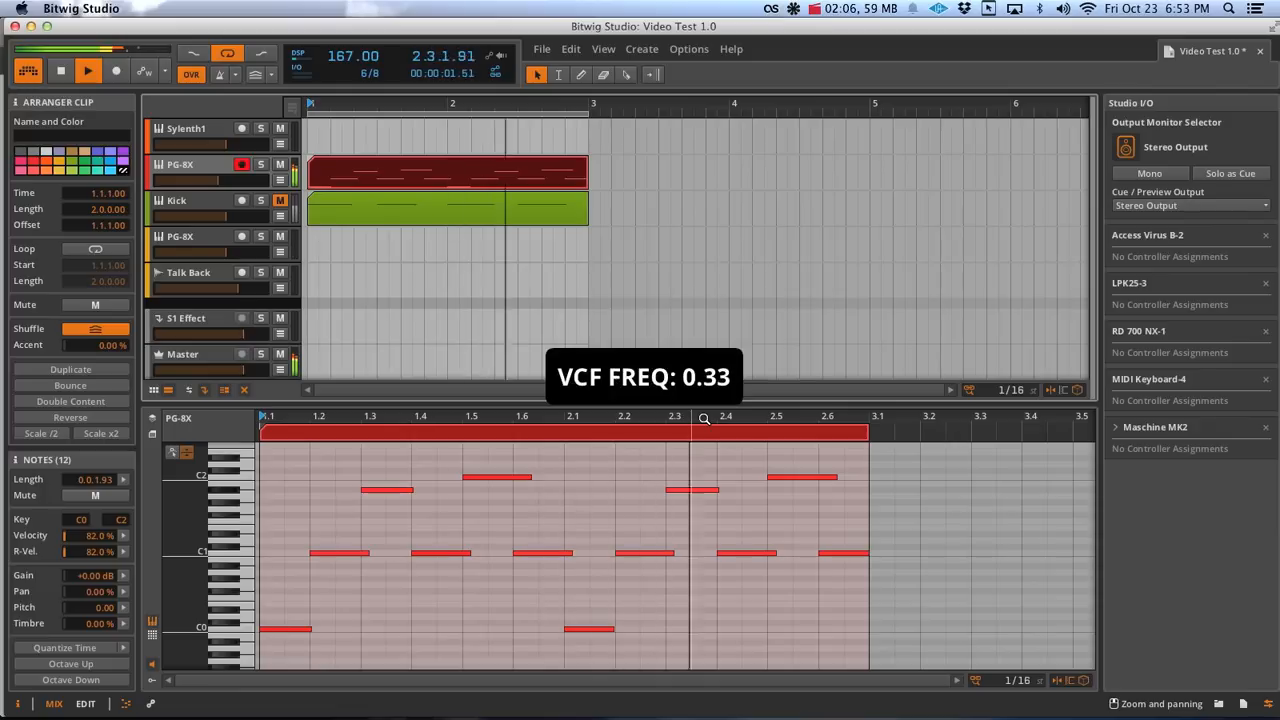
pyautogui.press('space')
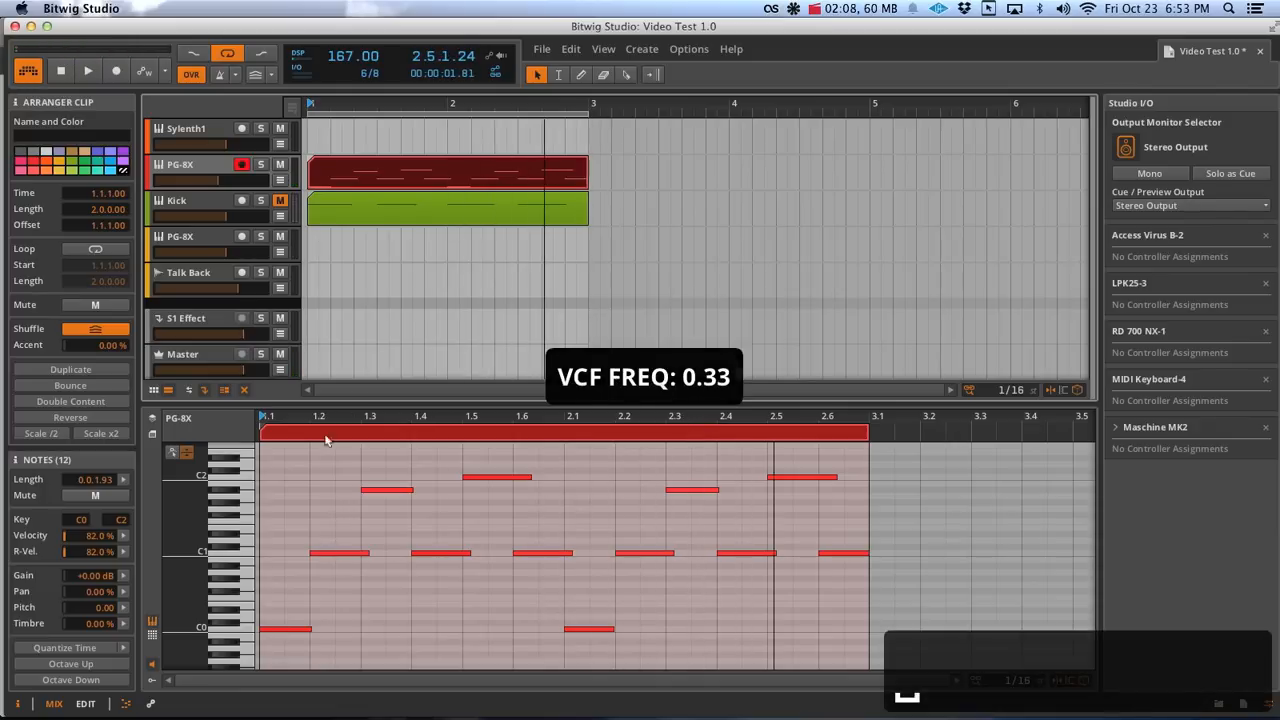
# - Return to the PG-8X device view, bring up its synth window to check the slider positions, and close it
pyautogui.press('Tab')
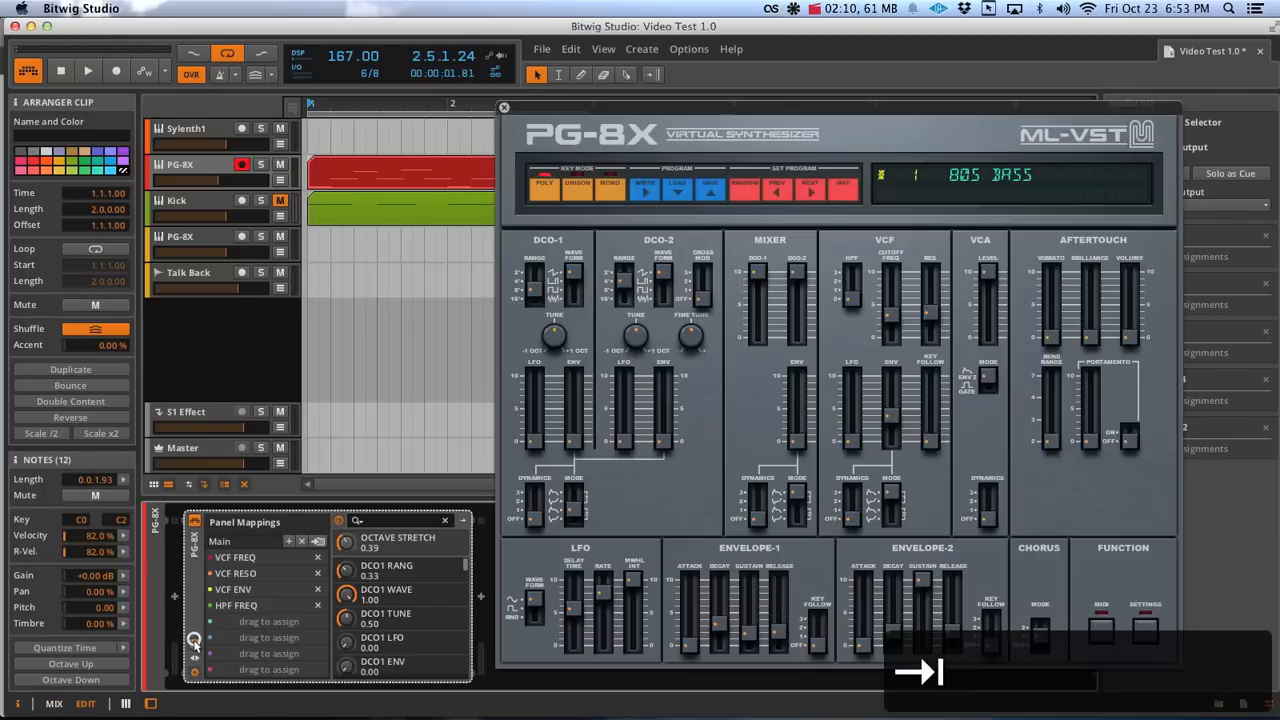
pyautogui.click(195, 645)
pyautogui.click(195, 645)
pyautogui.click(195, 645)
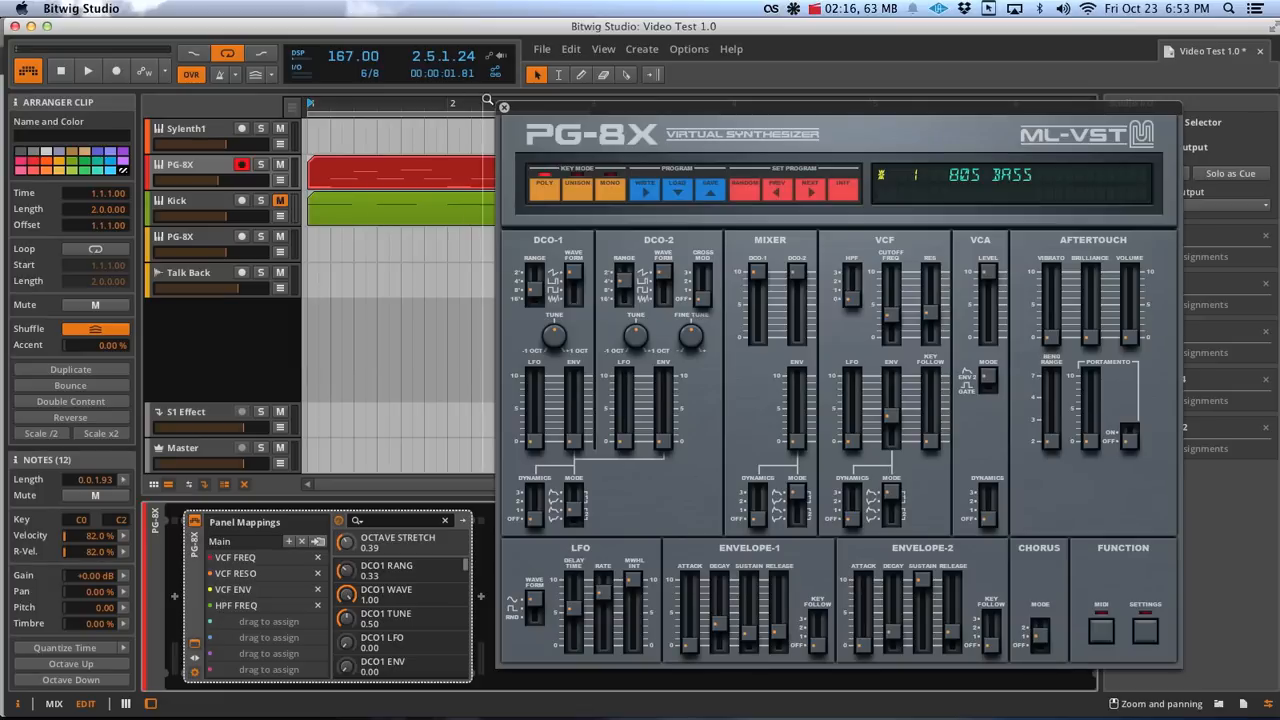
pyautogui.click(505, 108)
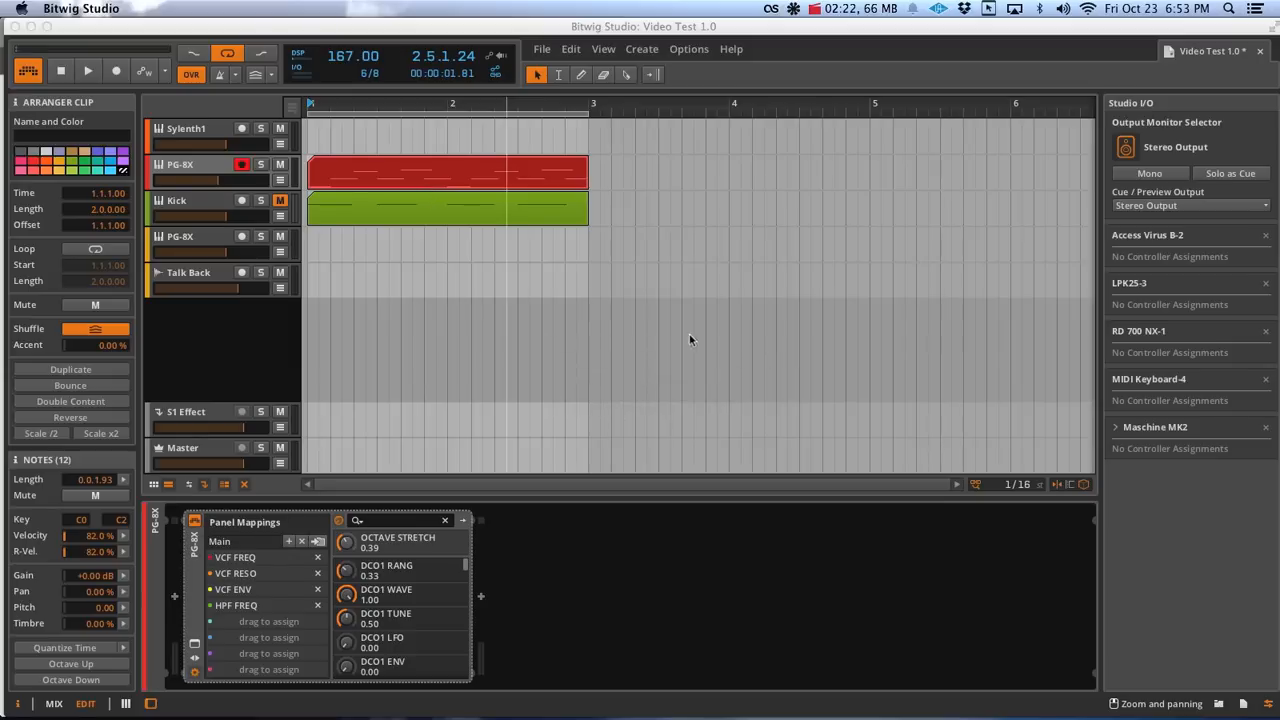
# - Assign ENV1 ATT, ENV1 DECAY, ENV1 SUS and ENV1 REL to the four free panel mapping slots and save the mapping as the default
pyautogui.click(195, 644)
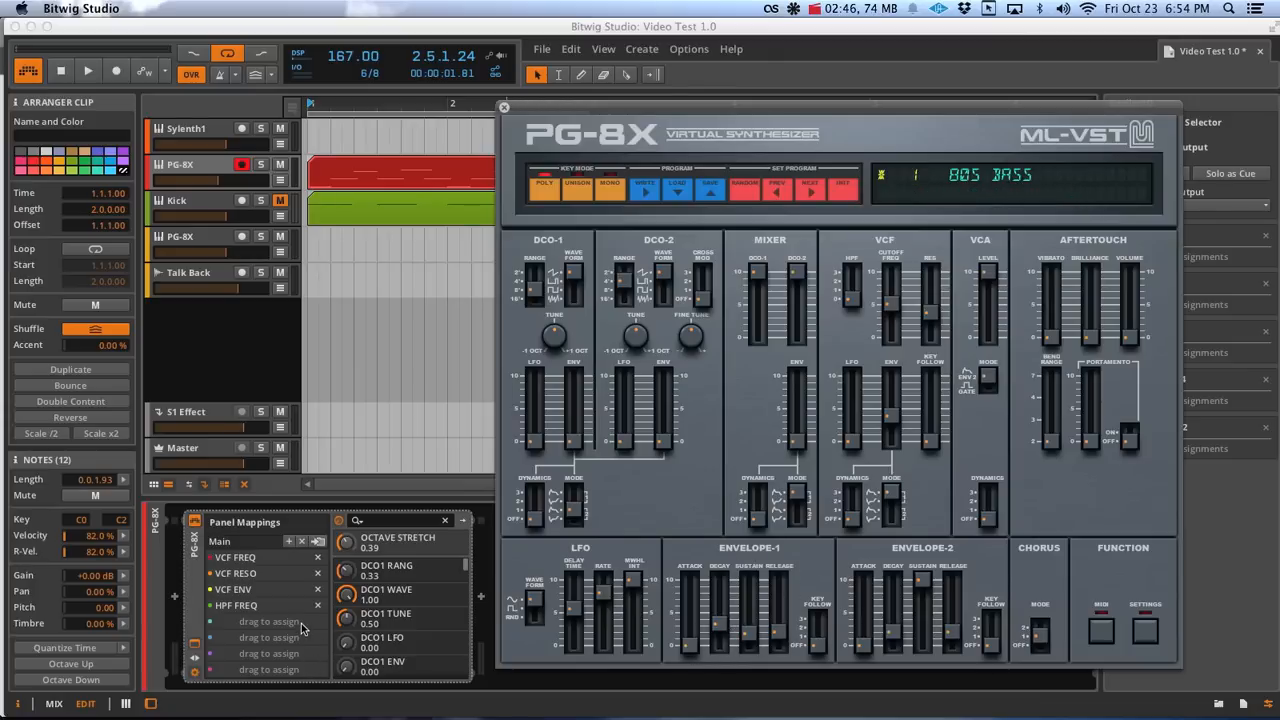
pyautogui.click(696, 648)
pyautogui.moveTo(238, 624); pyautogui.dragTo(351, 546)
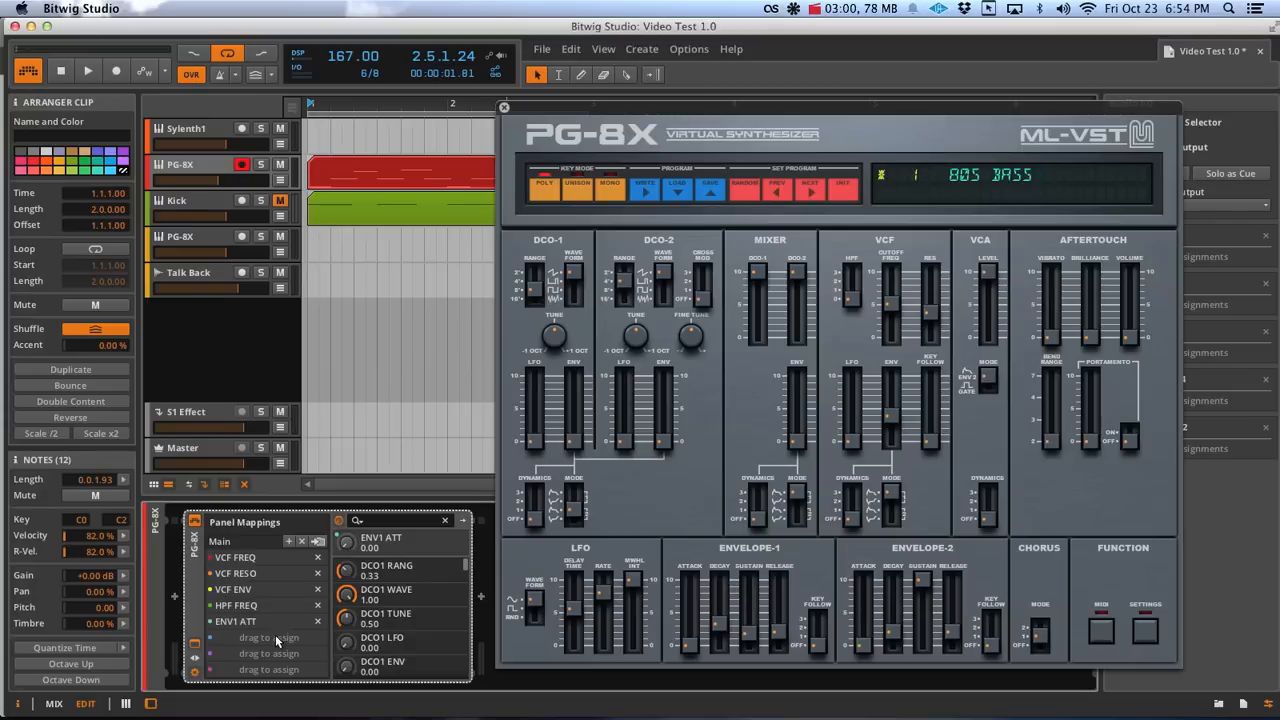
pyautogui.click(720, 625)
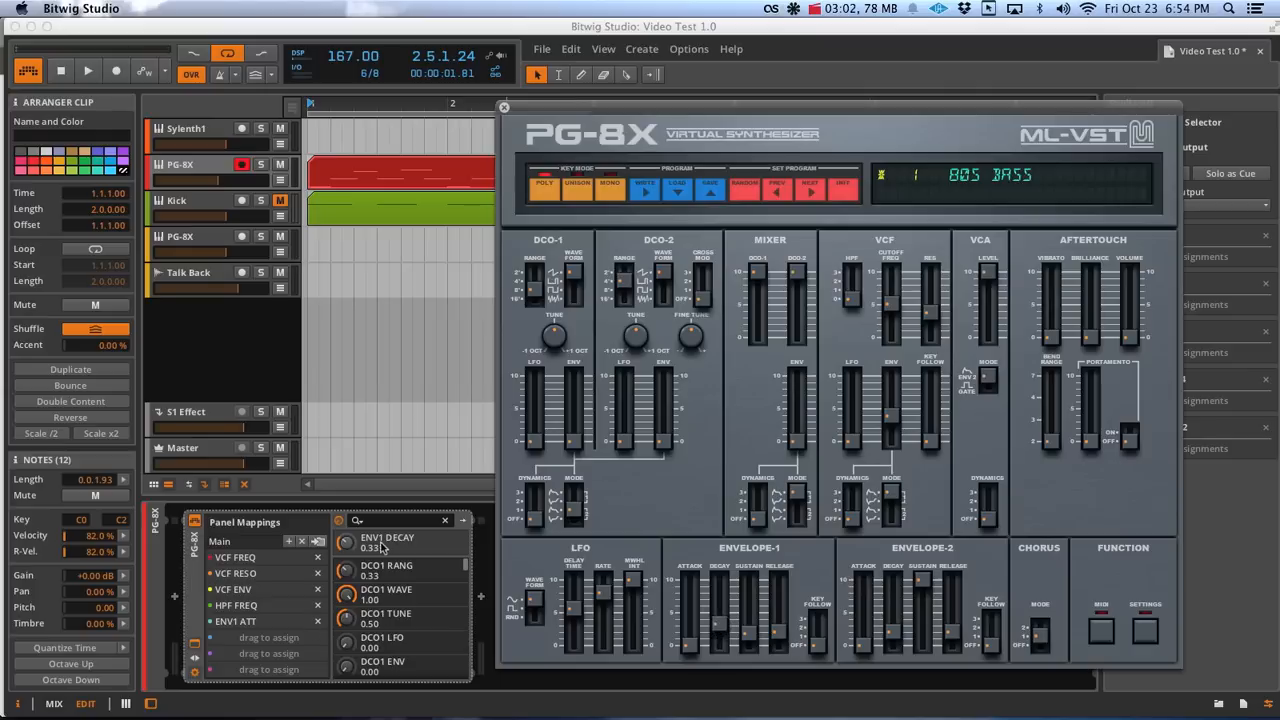
pyautogui.moveTo(289, 637); pyautogui.dragTo(351, 541)
pyautogui.click(755, 640)
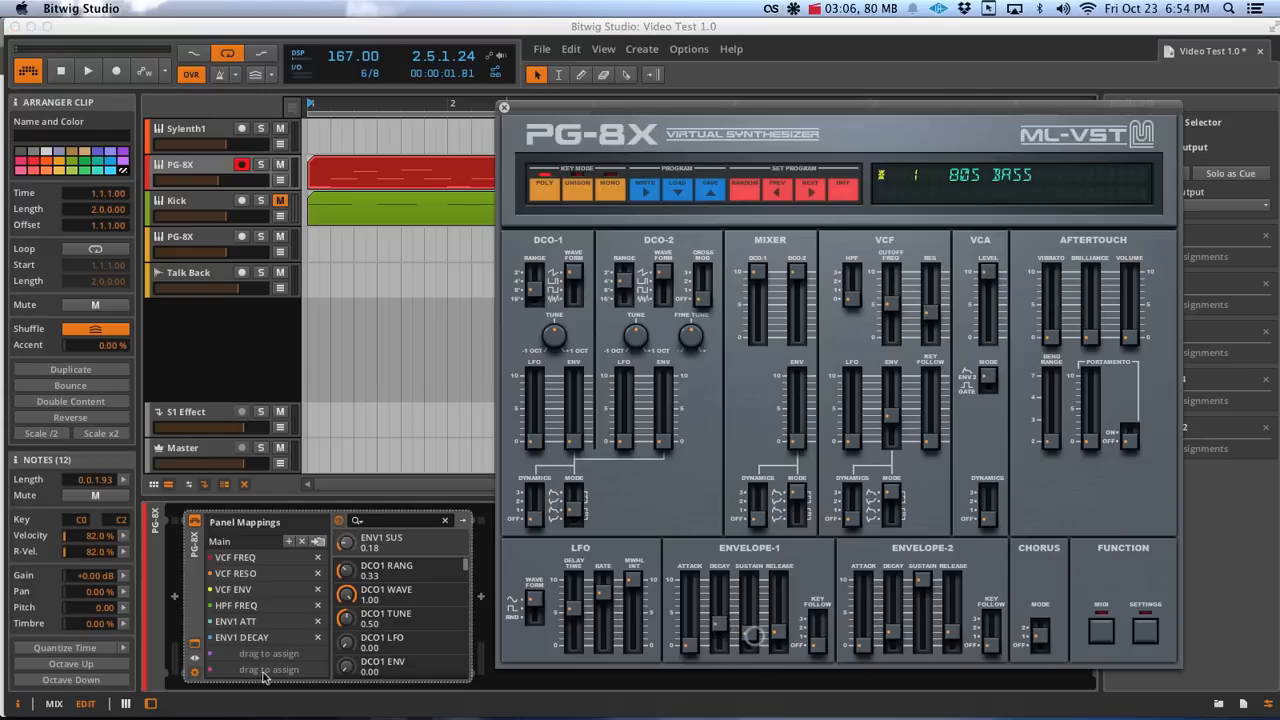
pyautogui.moveTo(358, 546)
pyautogui.mouseDown()
pyautogui.moveTo(270, 653)
pyautogui.moveTo(372, 534)
pyautogui.mouseUp()
pyautogui.click(772, 638)
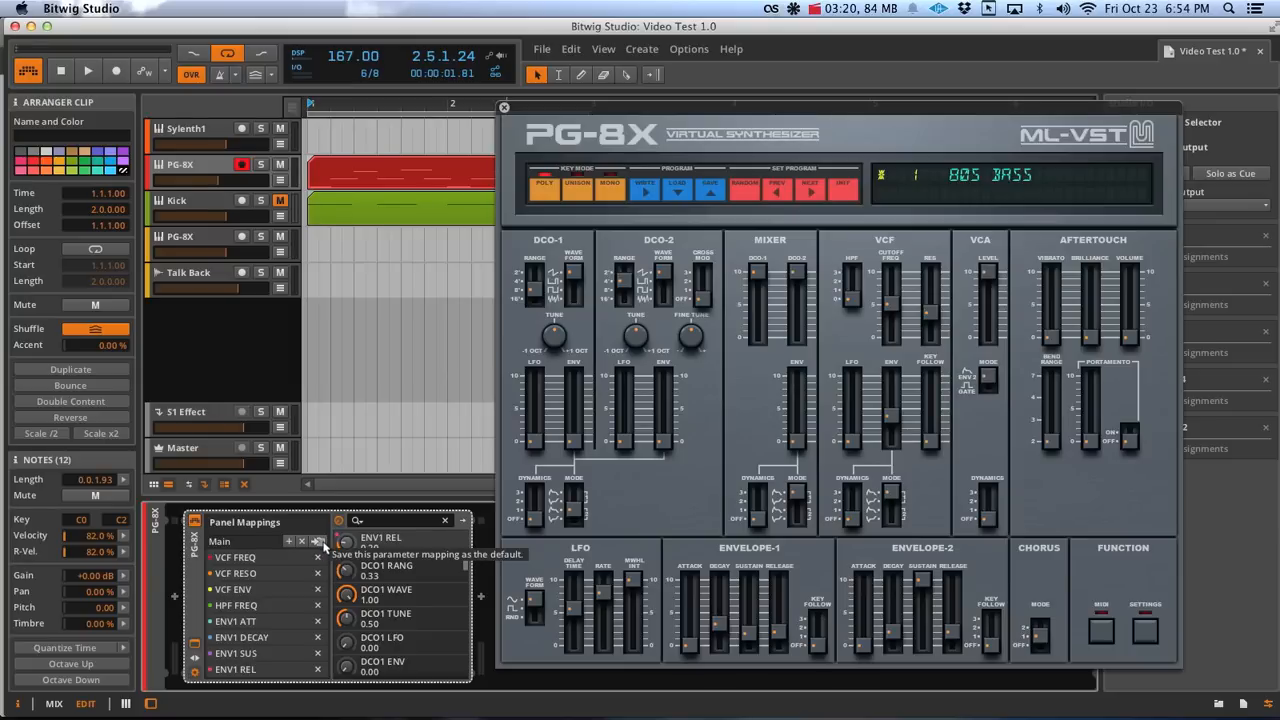
pyautogui.click(506, 107)
# - Add PG8X from the device browser to the empty area below the tracks as a new instrument track
pyautogui.click(1018, 351)
pyautogui.press('b')
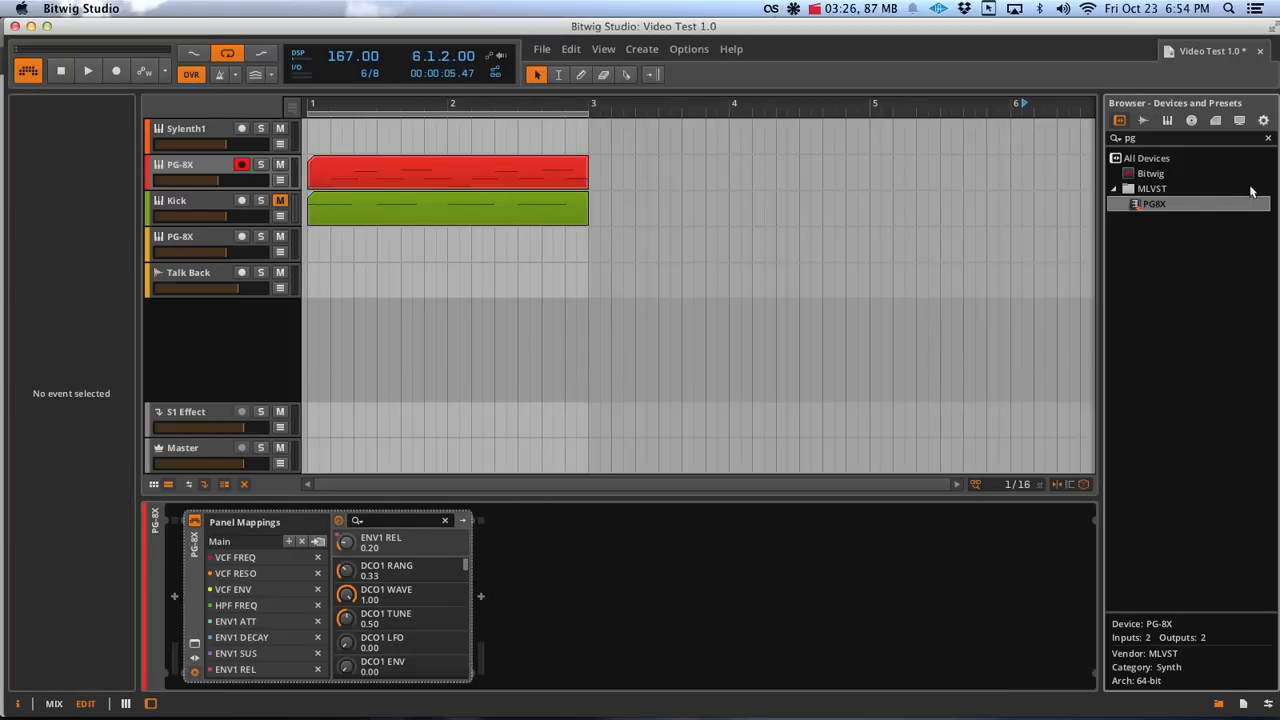
pyautogui.moveTo(1178, 204); pyautogui.dragTo(512, 336)
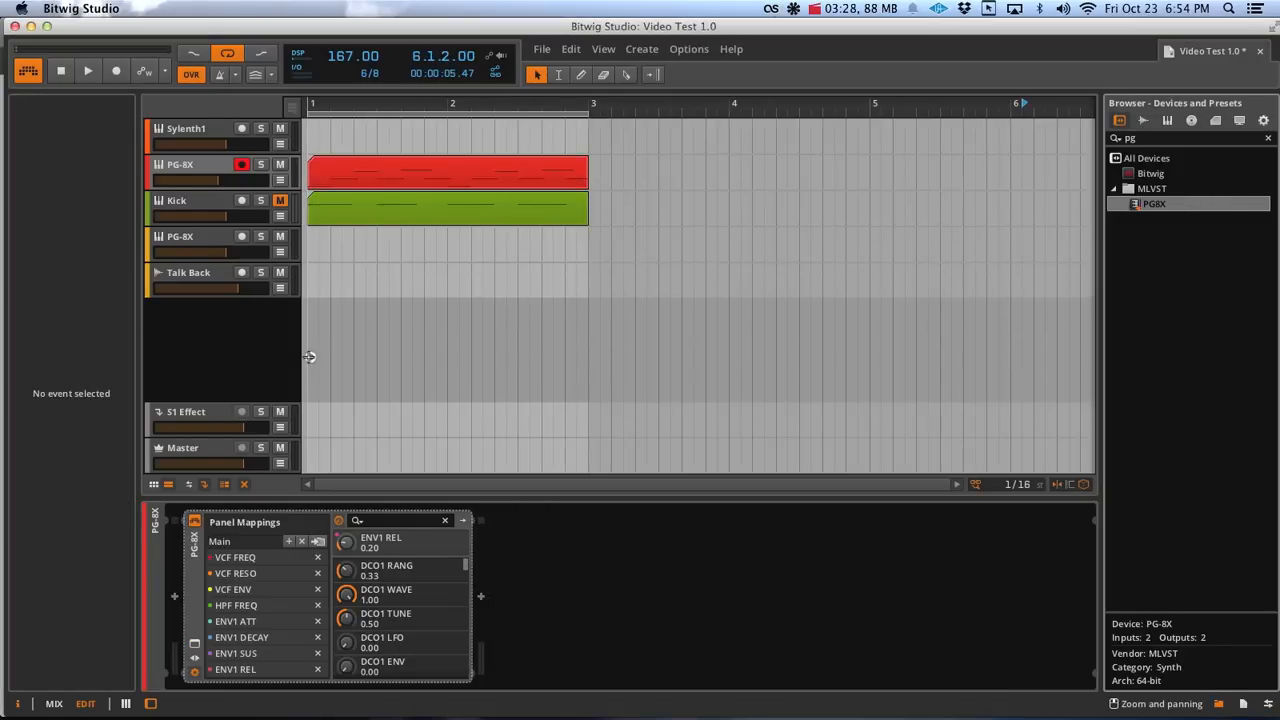
pyautogui.moveTo(1150, 206); pyautogui.dragTo(403, 351)
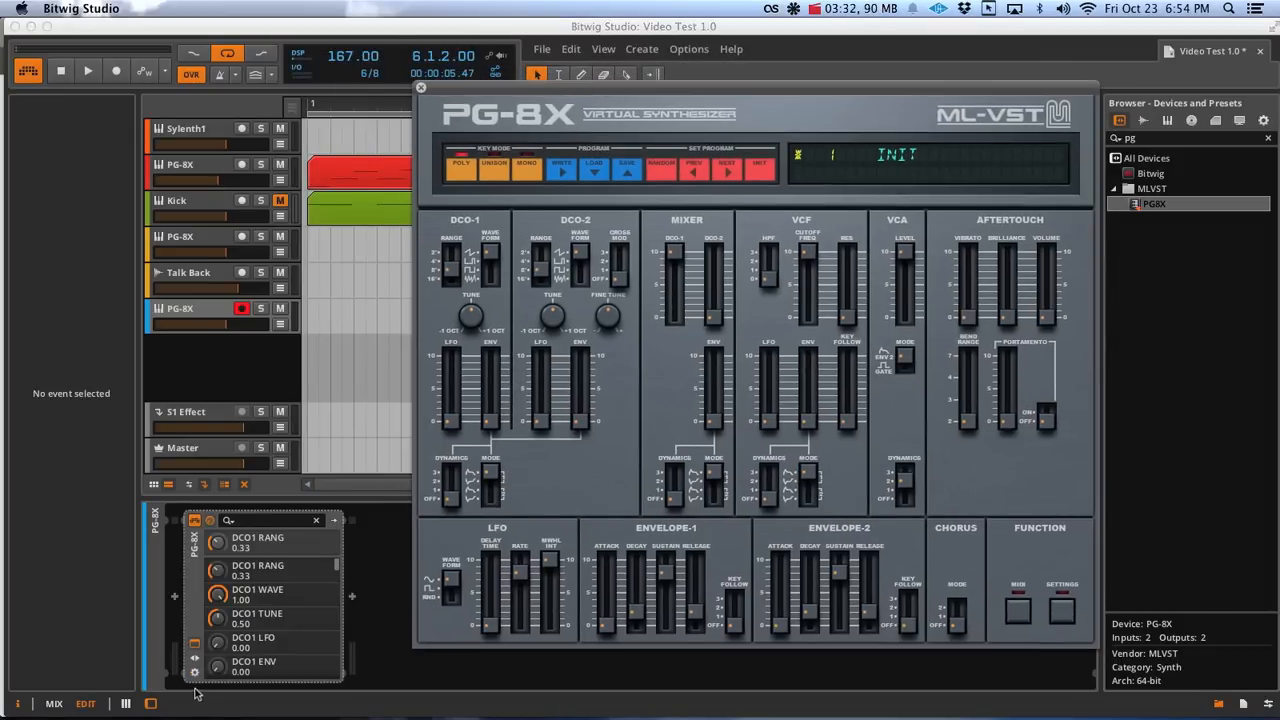
# - Show the new PG-8X instance's panel mappings and adjust its Envelope-1 sliders
pyautogui.click(197, 674)
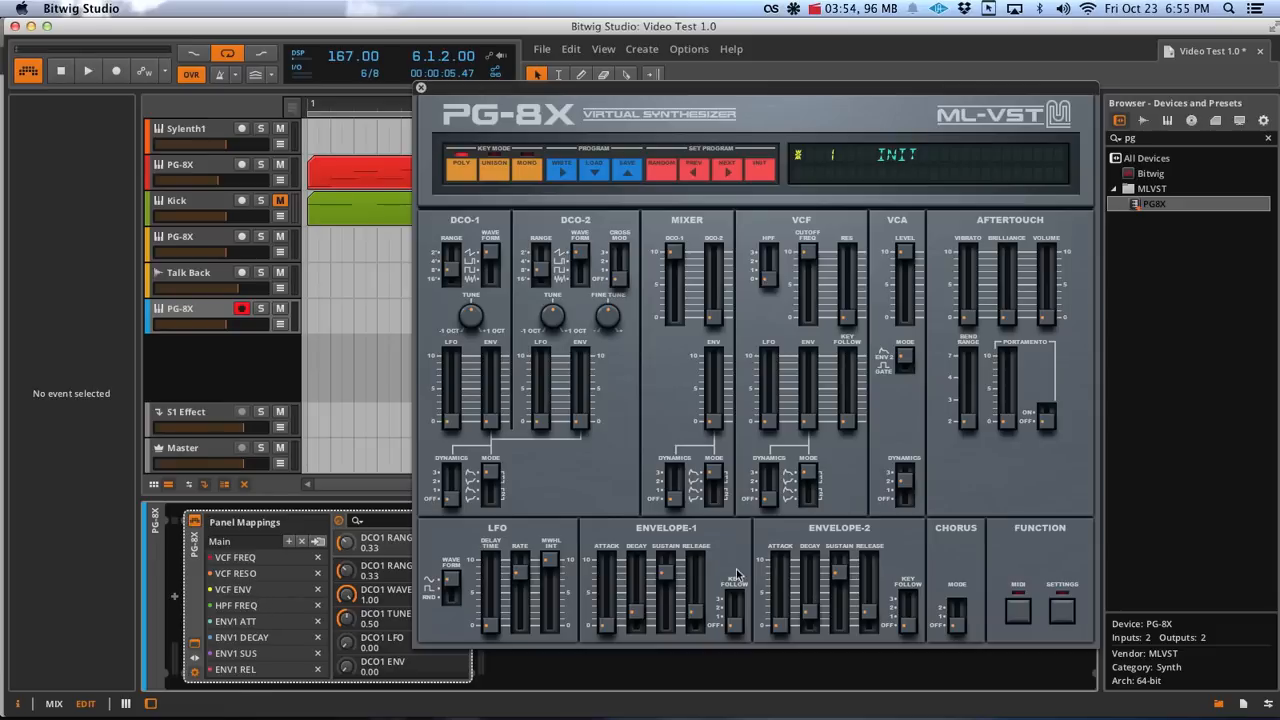
pyautogui.moveTo(607, 626)
pyautogui.mouseDown()
pyautogui.moveTo(609, 576)
pyautogui.moveTo(638, 573)
pyautogui.mouseUp()
pyautogui.moveTo(666, 573); pyautogui.dragTo(666, 567)
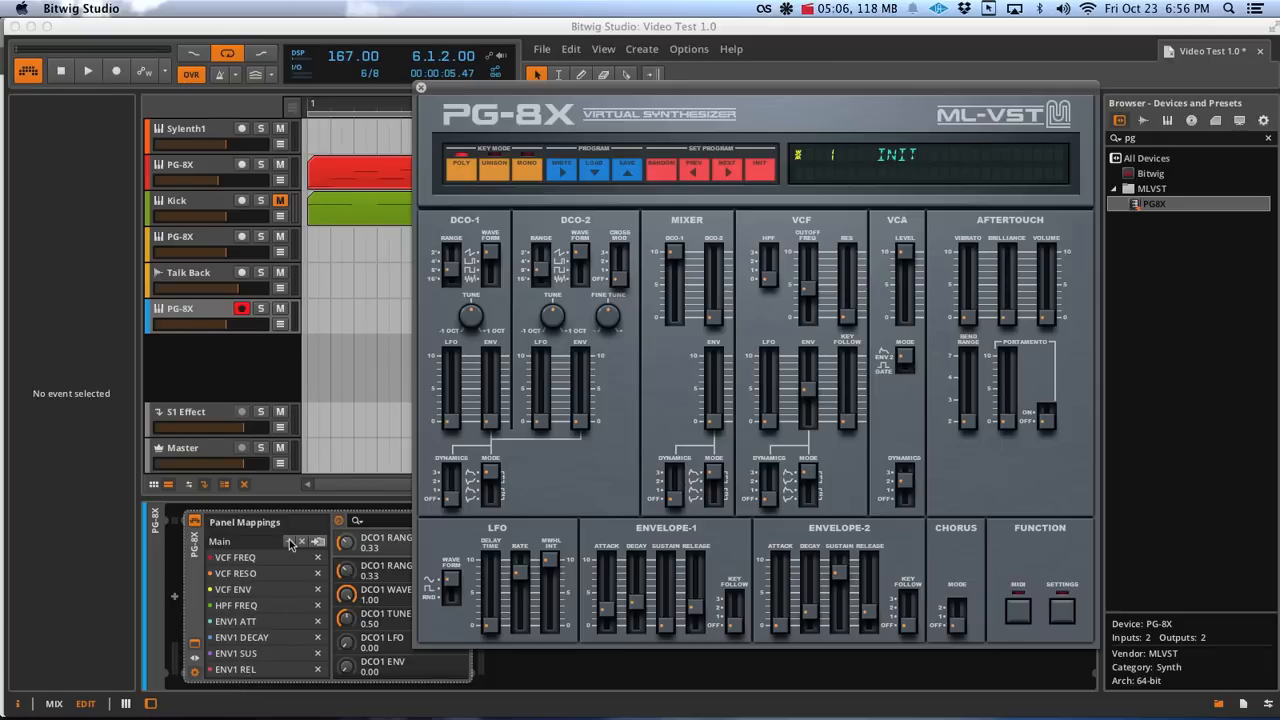
# - Select the red PG-8X track, open its synth window, and play its clip from bar 1 briefly
pyautogui.click(202, 168)
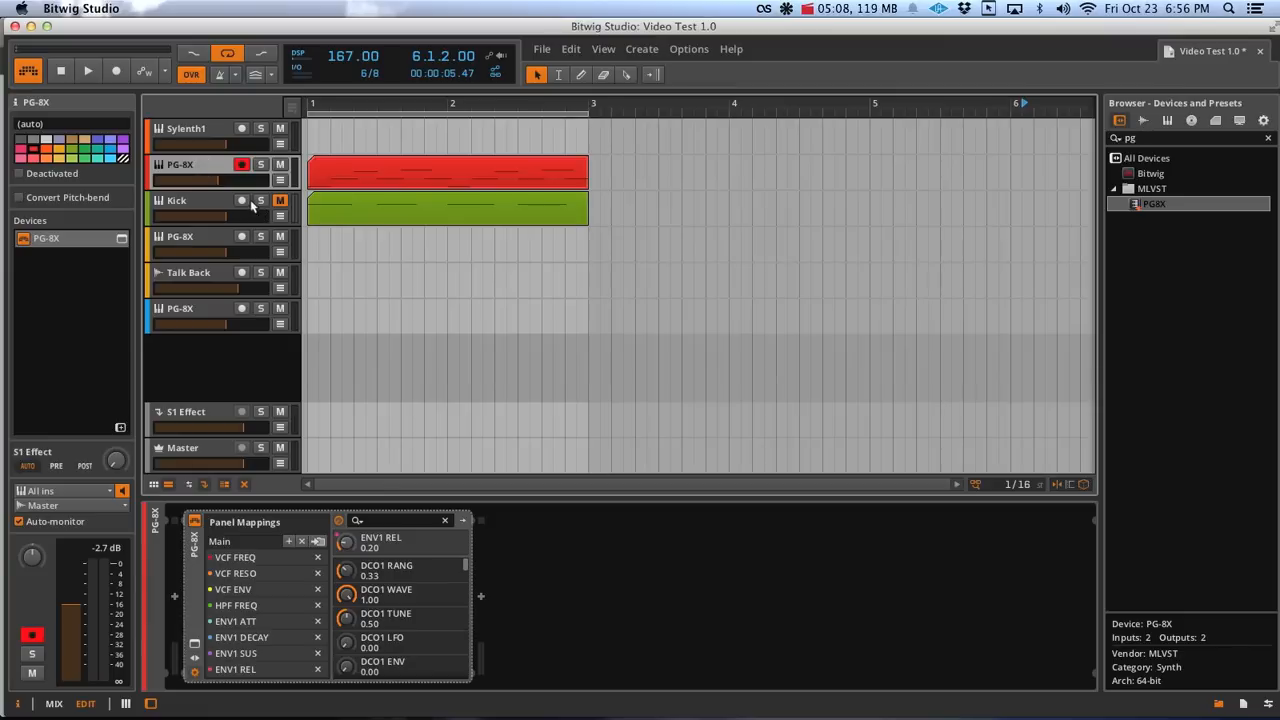
pyautogui.click(194, 645)
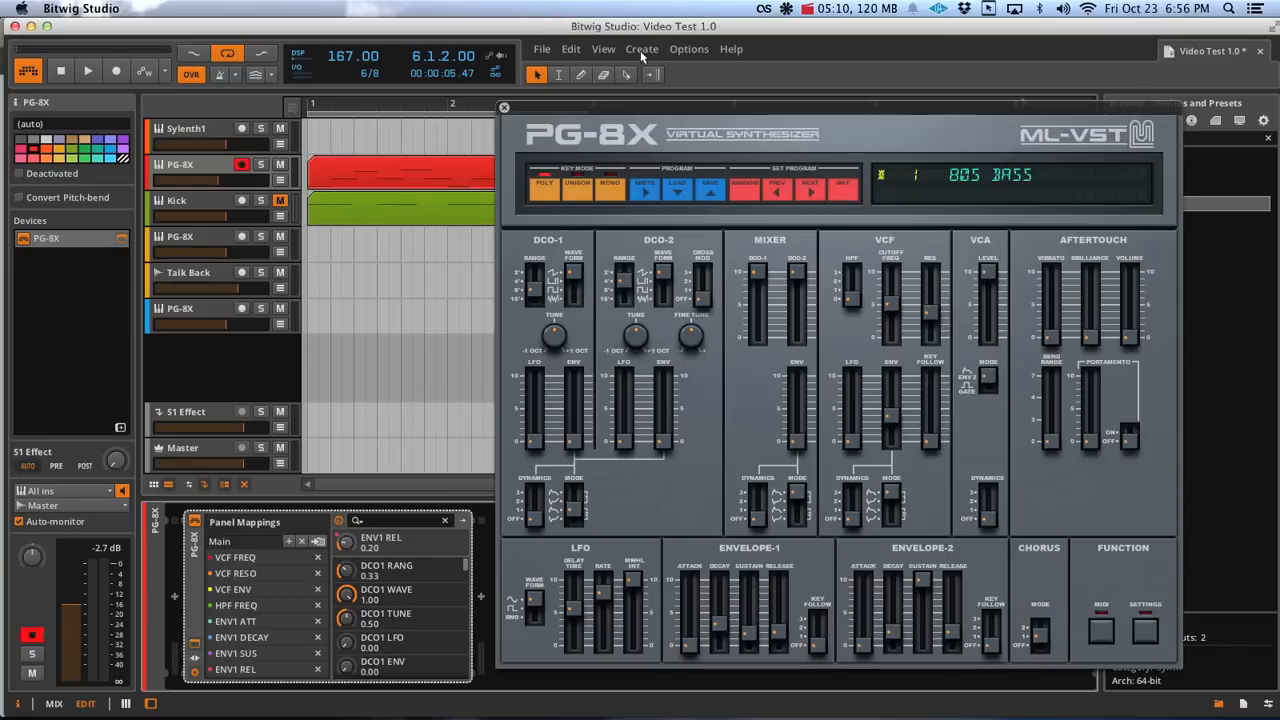
pyautogui.moveTo(617, 108); pyautogui.dragTo(627, 111)
pyautogui.press('space')
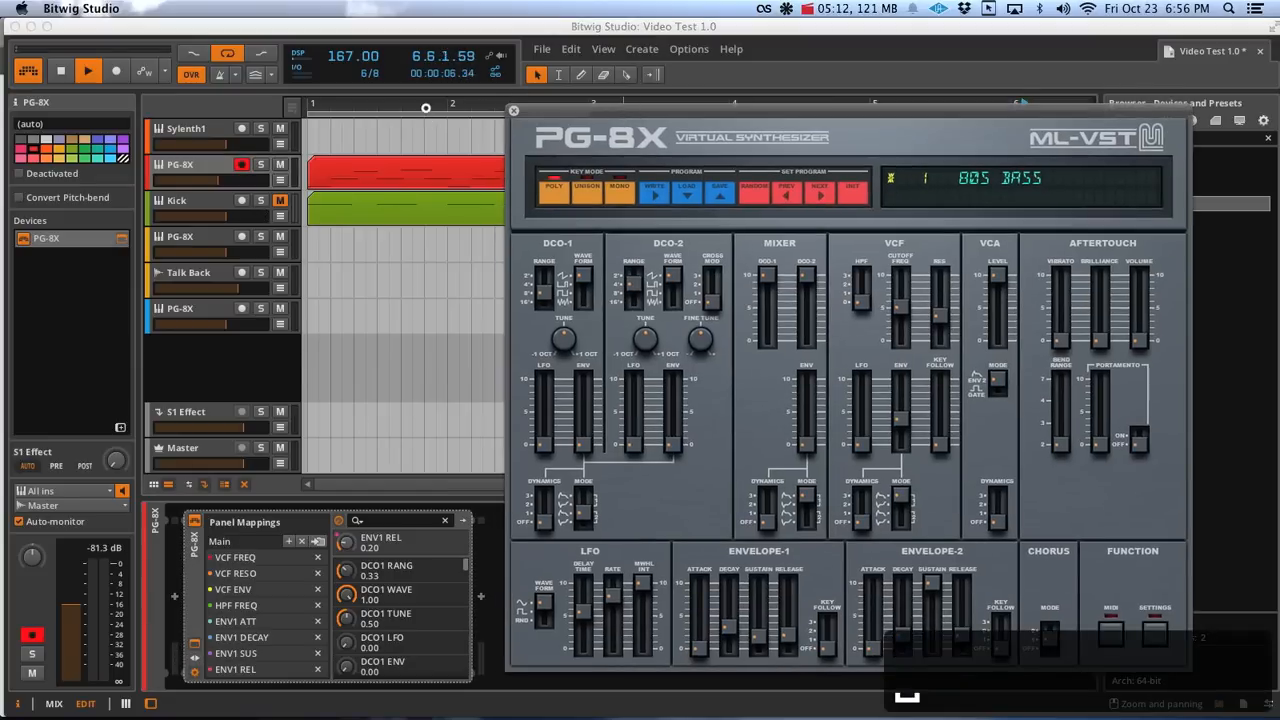
pyautogui.click(425, 107)
pyautogui.press('space')
pyautogui.press('space')
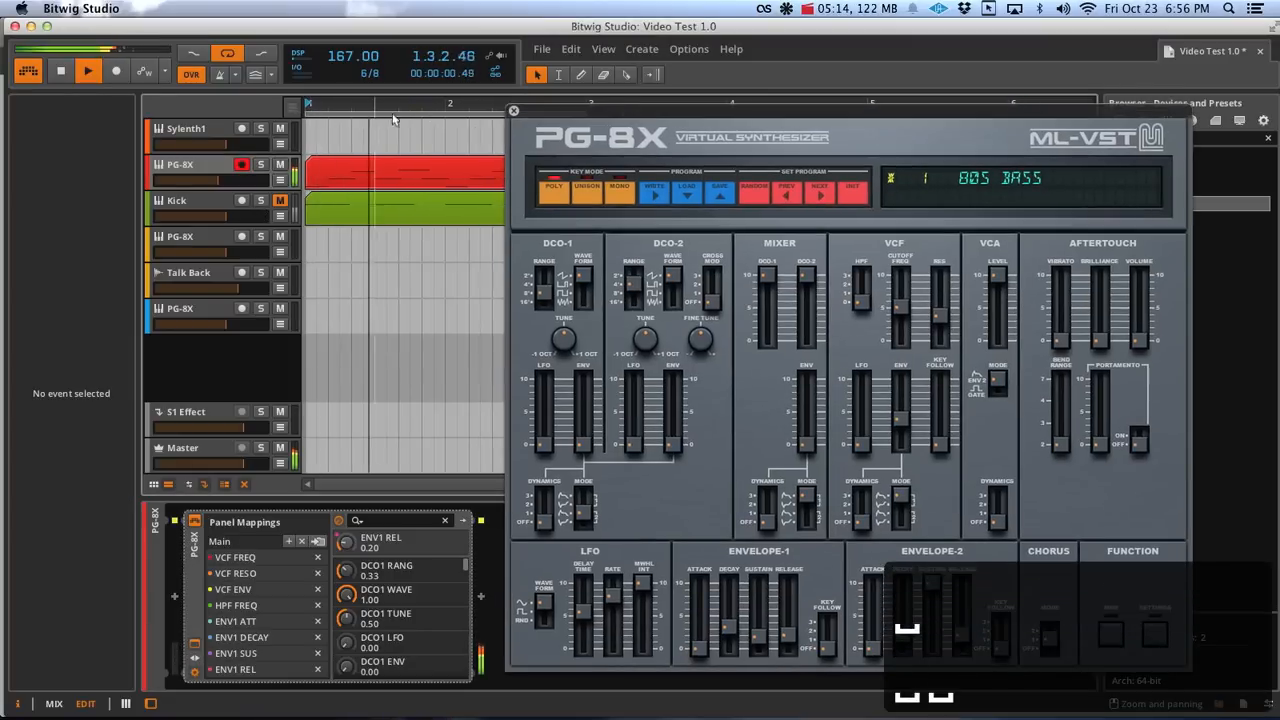
pyautogui.press('space')
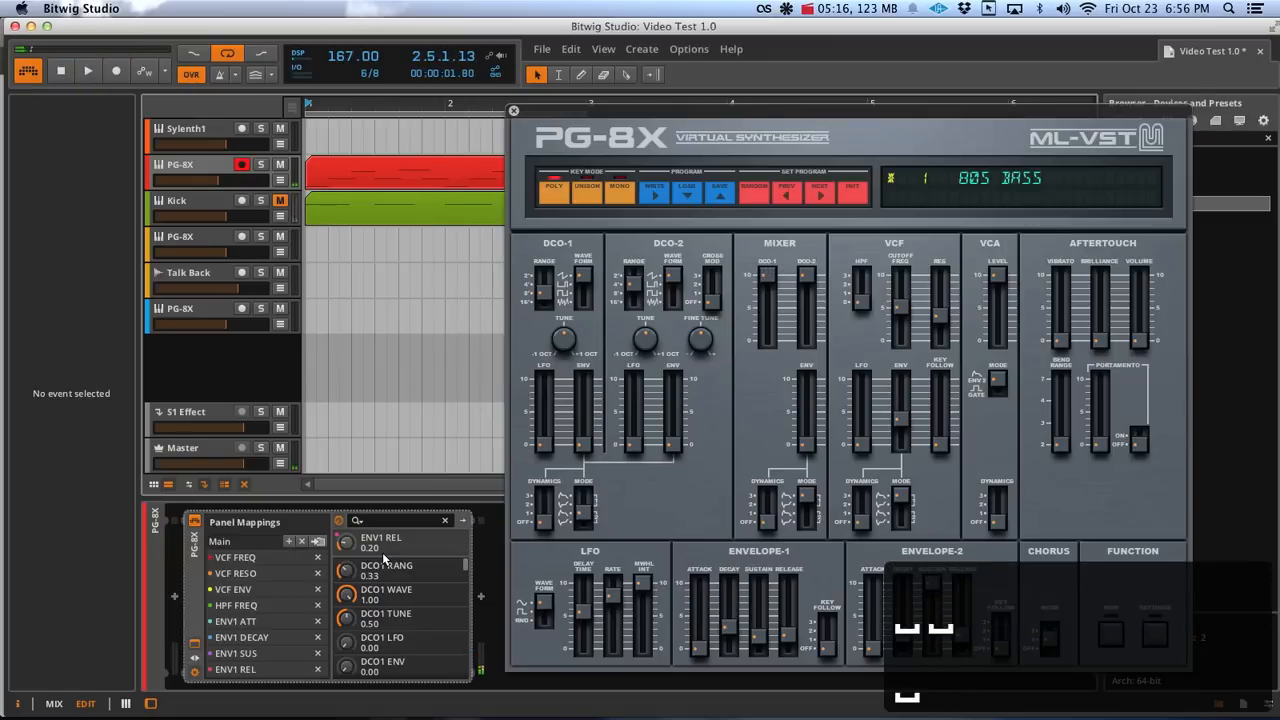
# - Add a new panel mapping page and assign MIX DCO1, MIX DCO2, MIX ENV and MIX DYNA to its first four slots
pyautogui.click(289, 540)
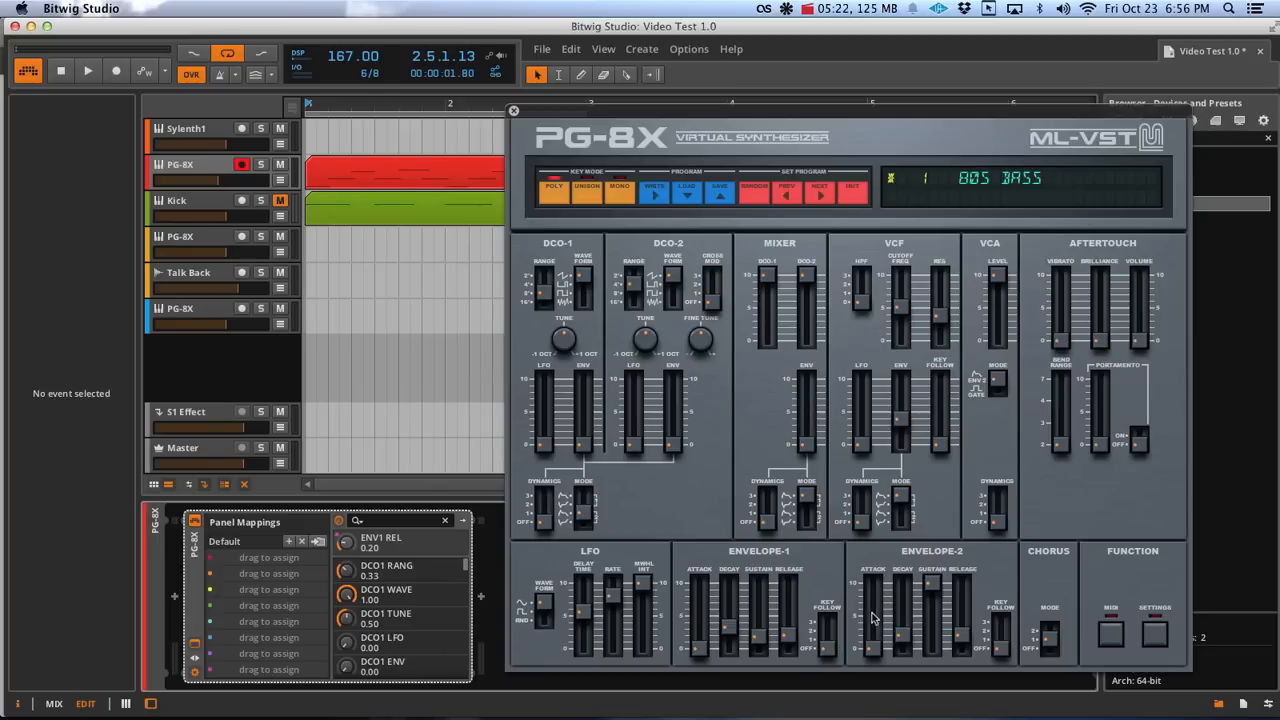
pyautogui.click(770, 273)
pyautogui.click(226, 557)
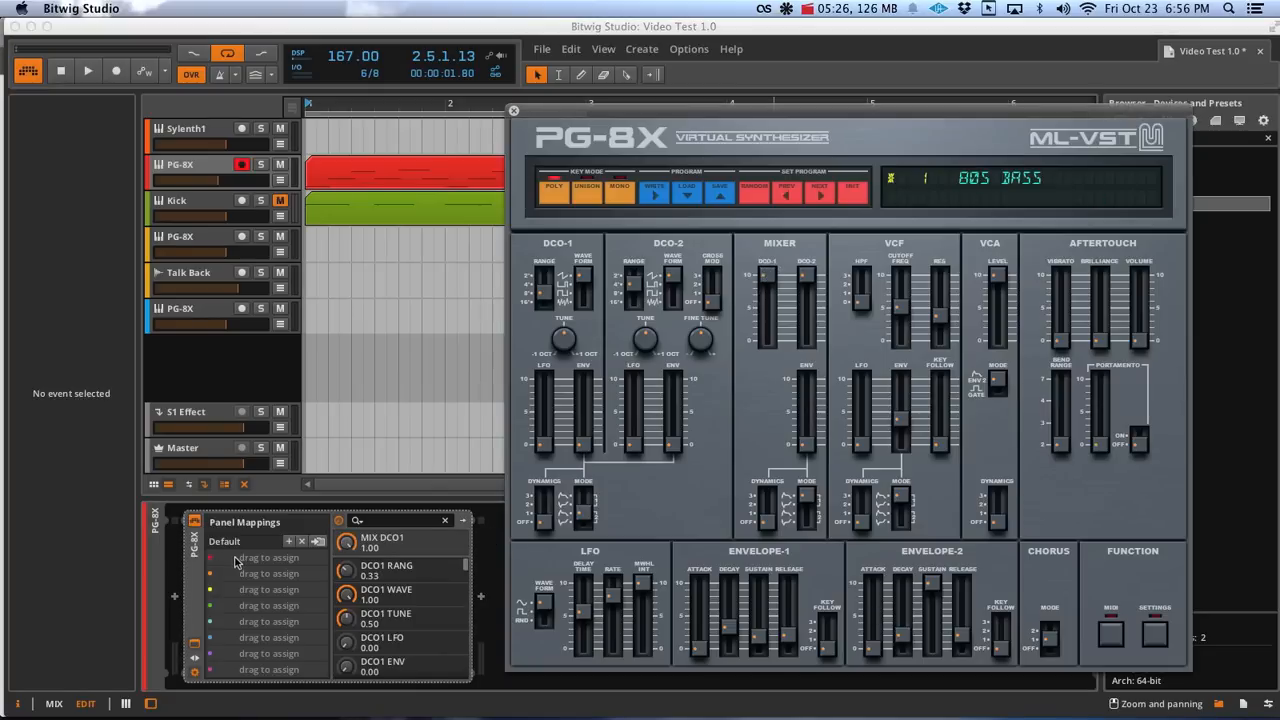
pyautogui.click(806, 274)
pyautogui.moveTo(271, 573); pyautogui.dragTo(384, 537)
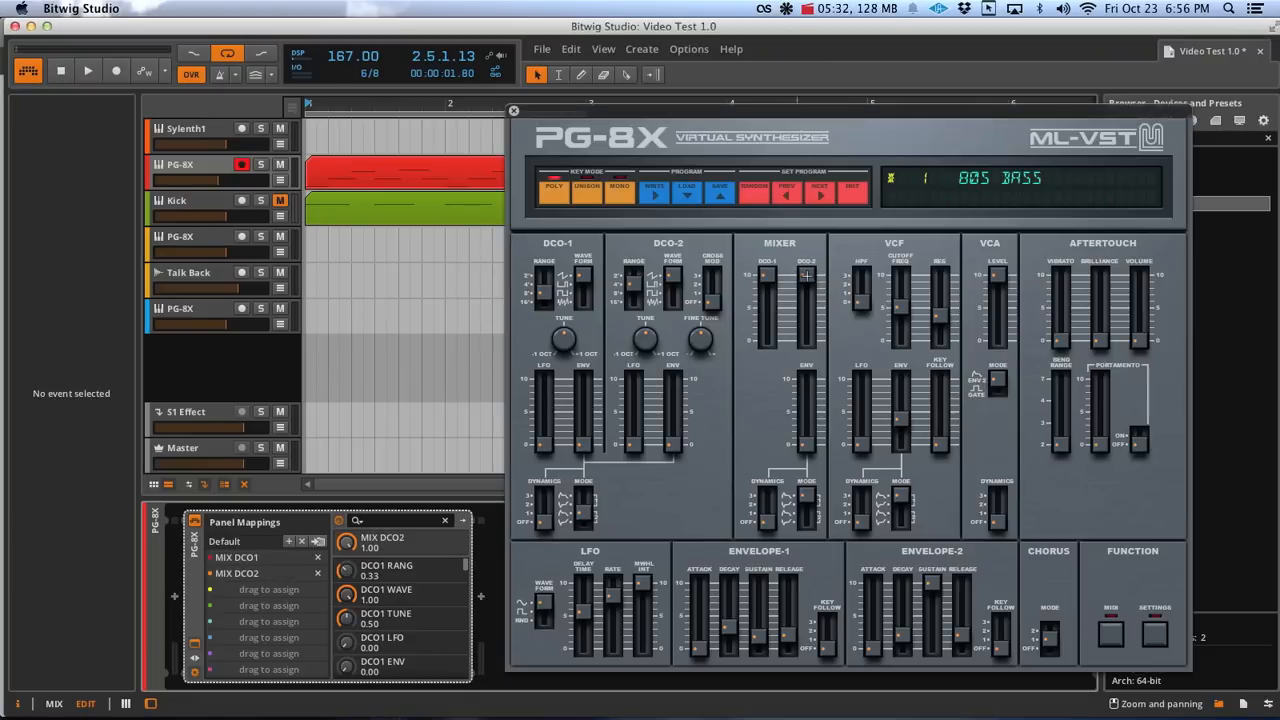
pyautogui.click(806, 447)
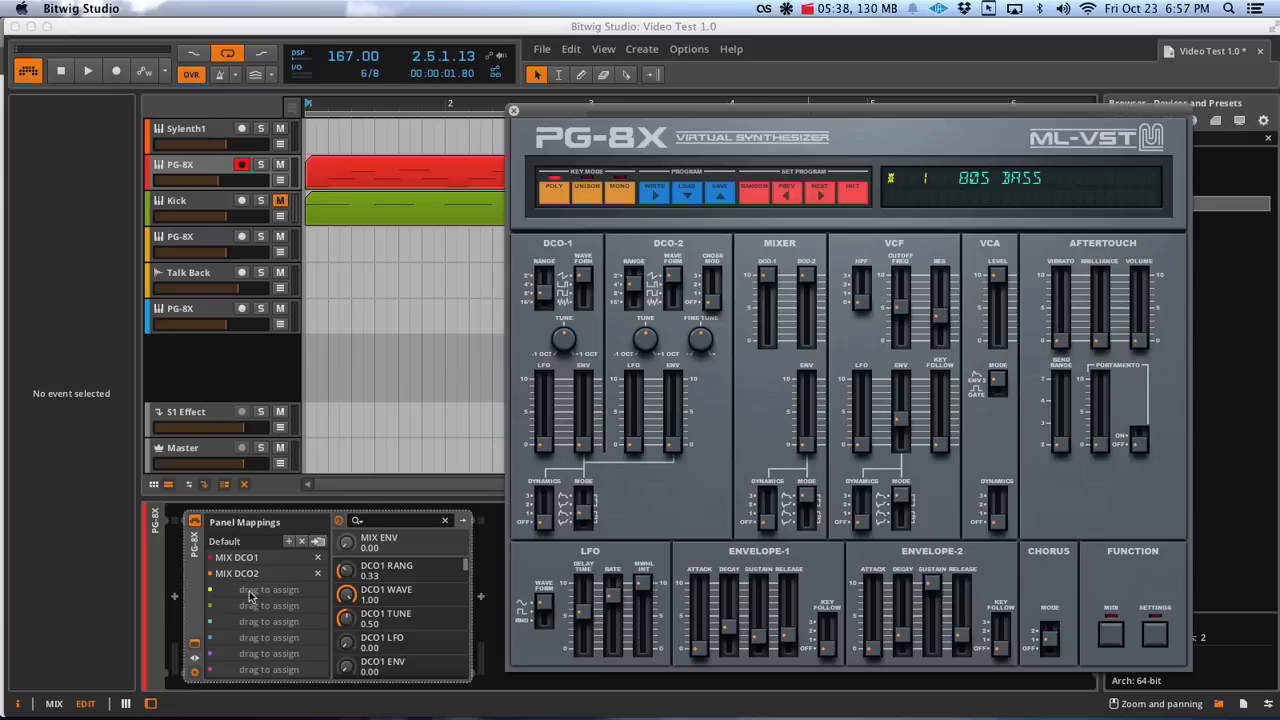
pyautogui.moveTo(252, 598); pyautogui.dragTo(379, 543)
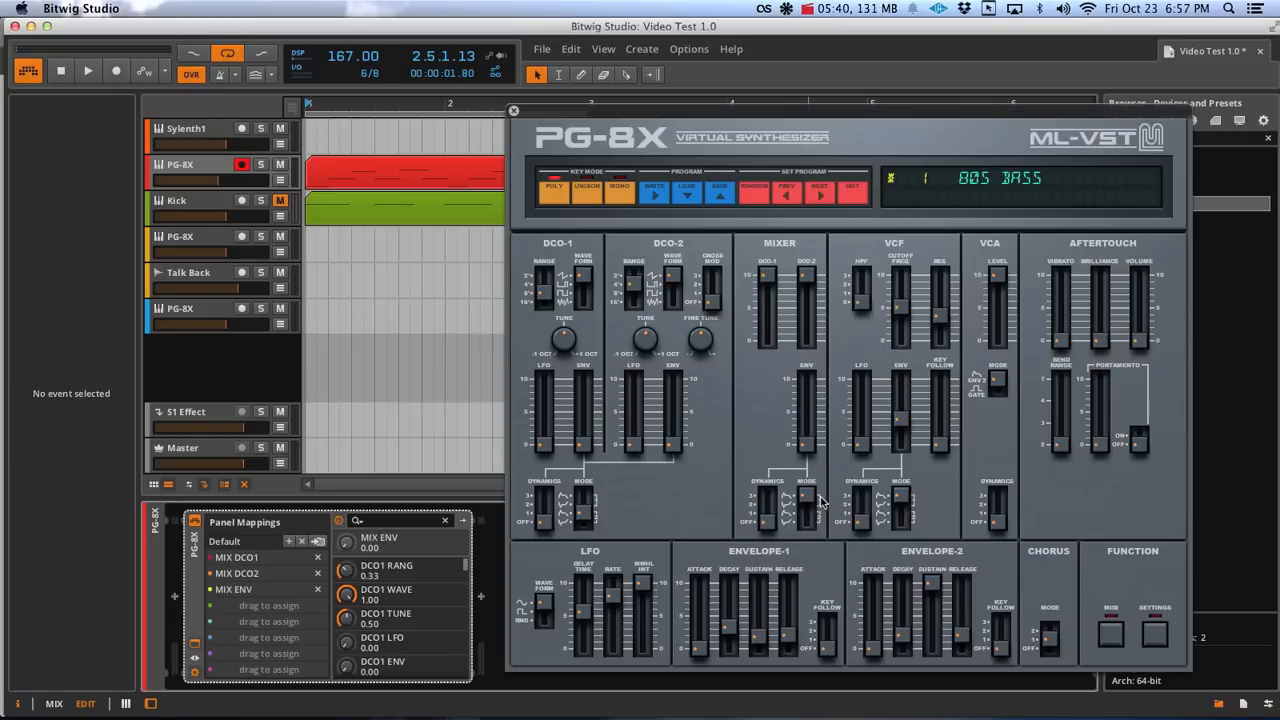
pyautogui.click(771, 520)
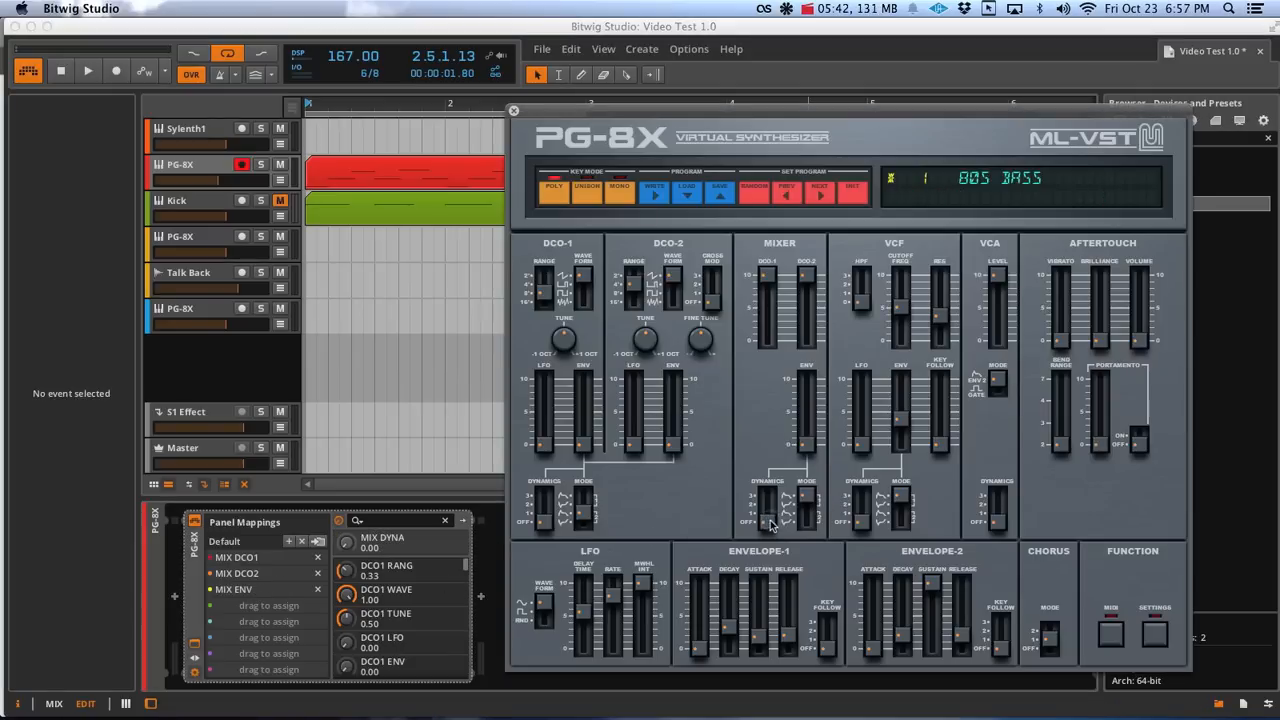
pyautogui.moveTo(270, 604); pyautogui.dragTo(363, 543)
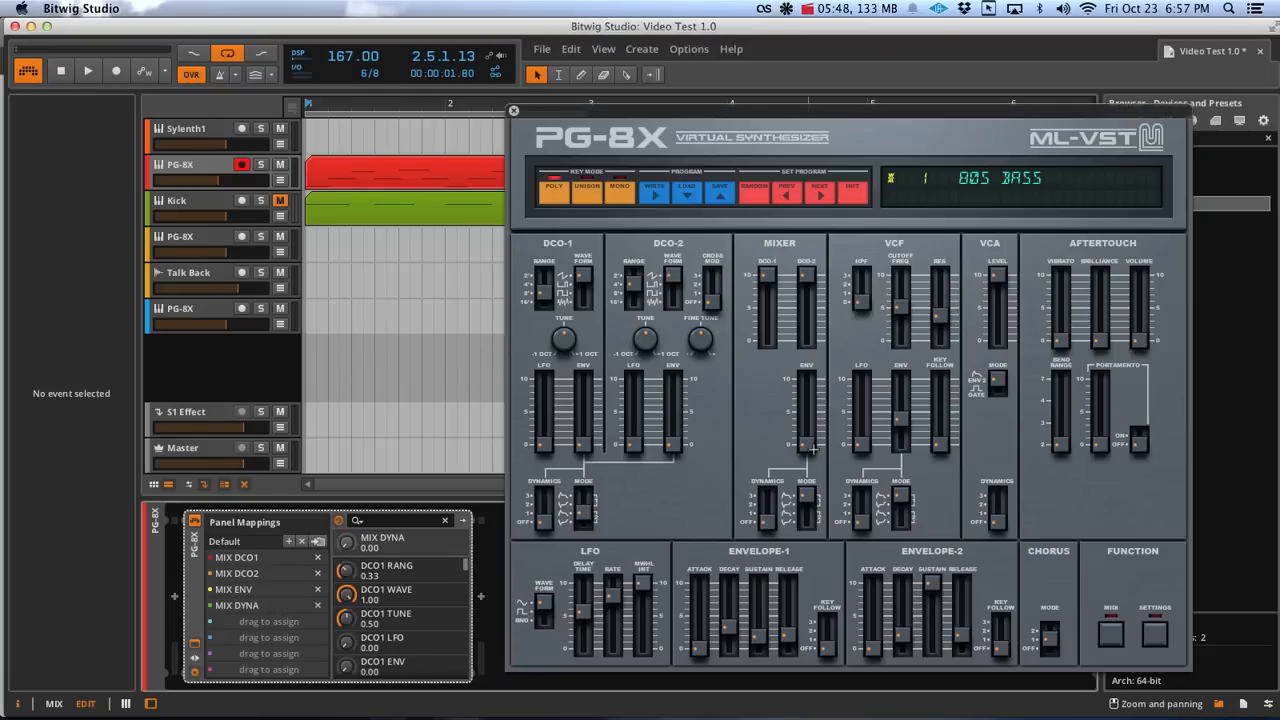
# - Assign ENV2 ATT, ENV2 DECAY, ENV2 SUS and ENV2 REL to the remaining four slots of the new mapping page
pyautogui.click(869, 650)
pyautogui.click(242, 621)
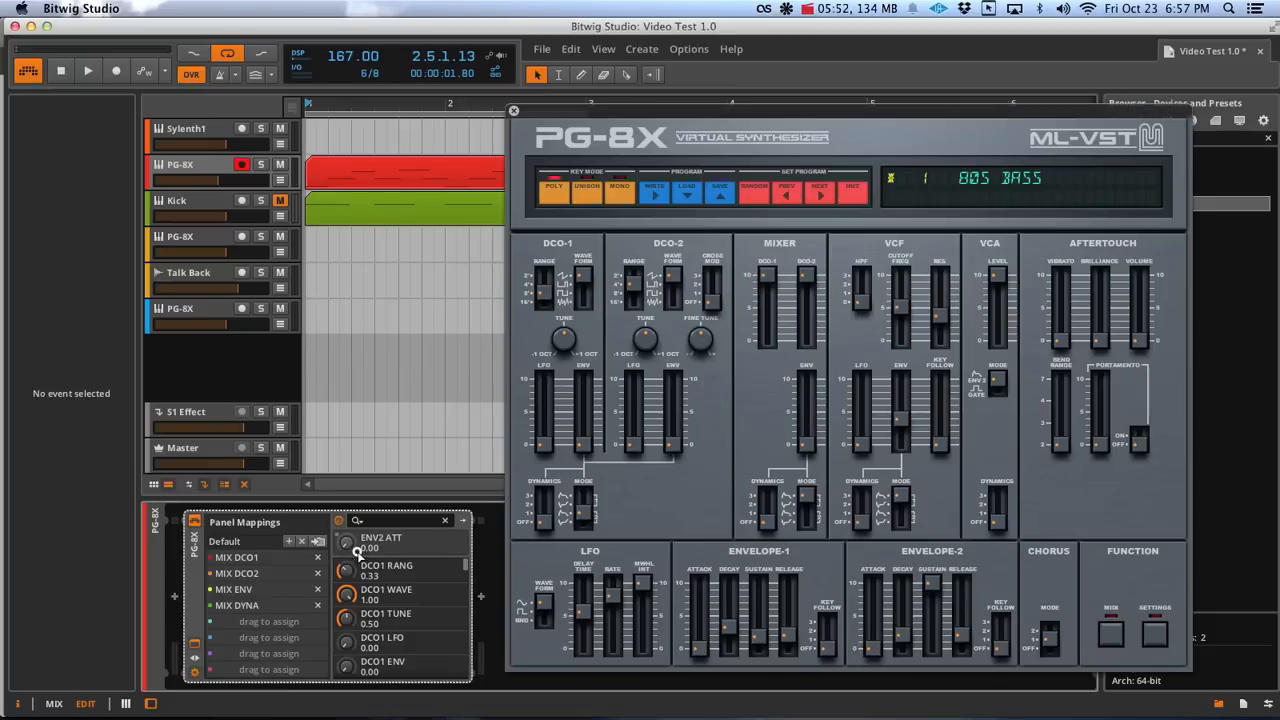
pyautogui.click(903, 640)
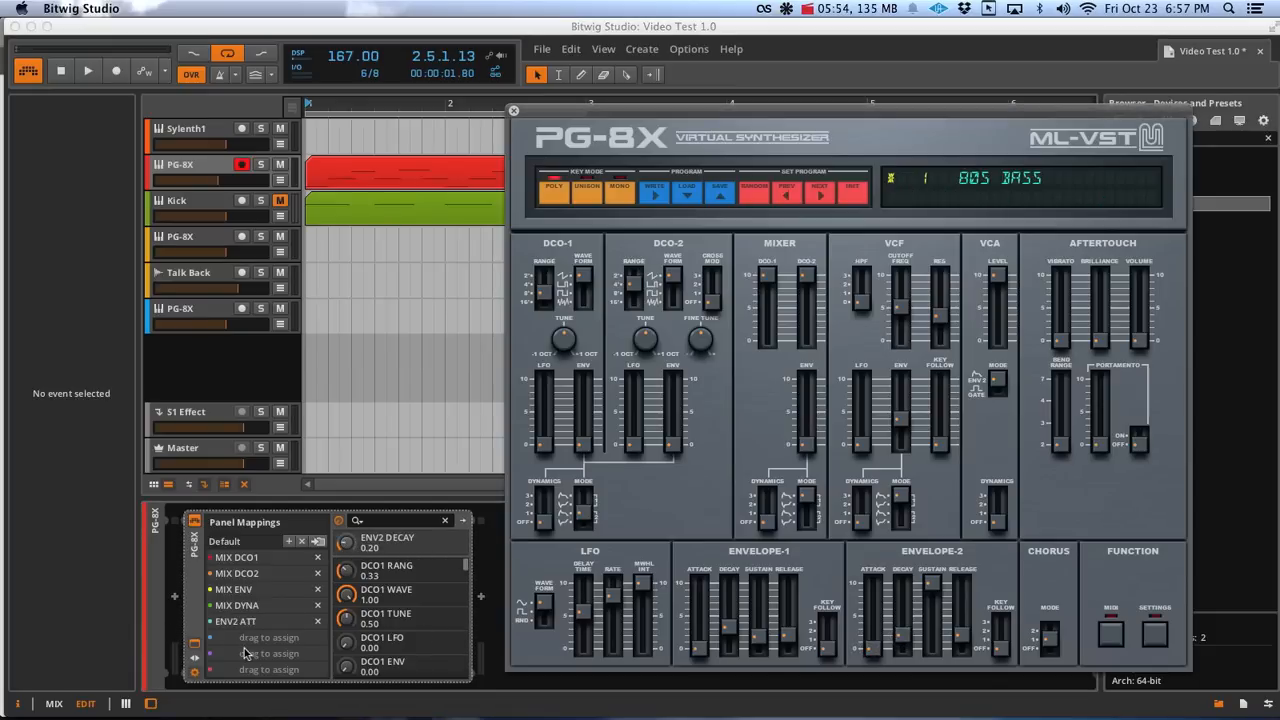
pyautogui.click(399, 542)
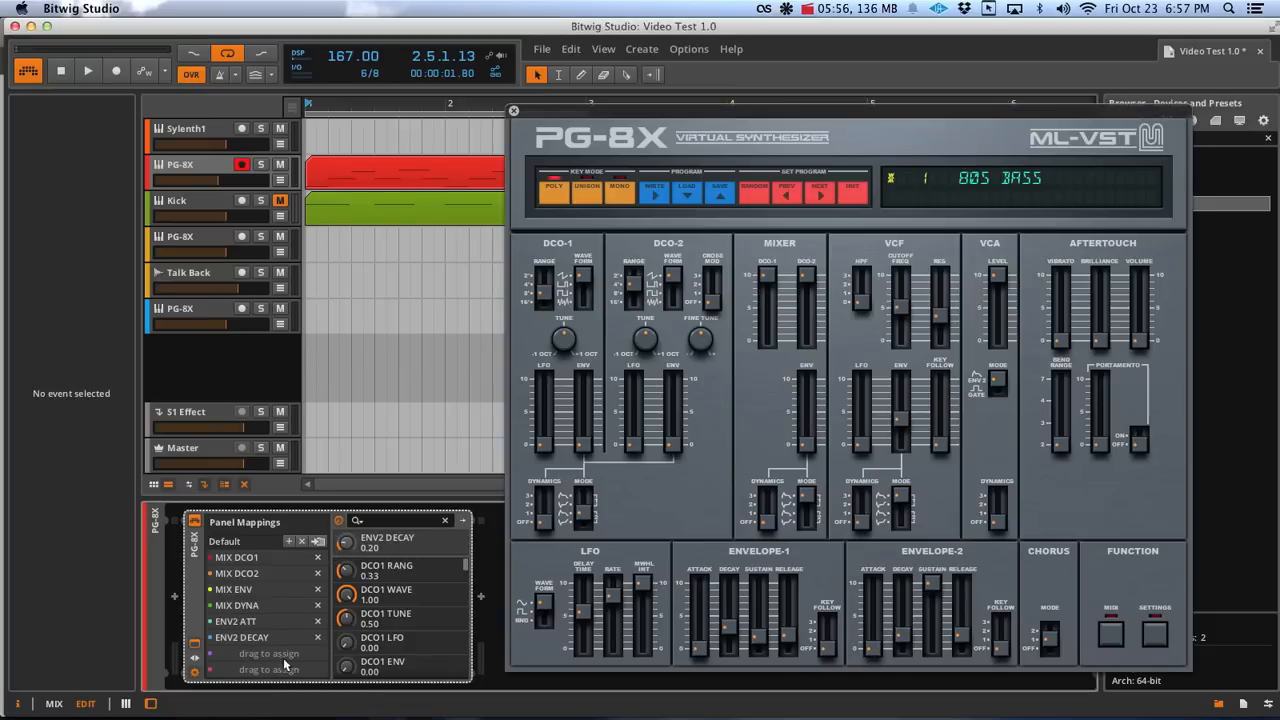
pyautogui.click(932, 582)
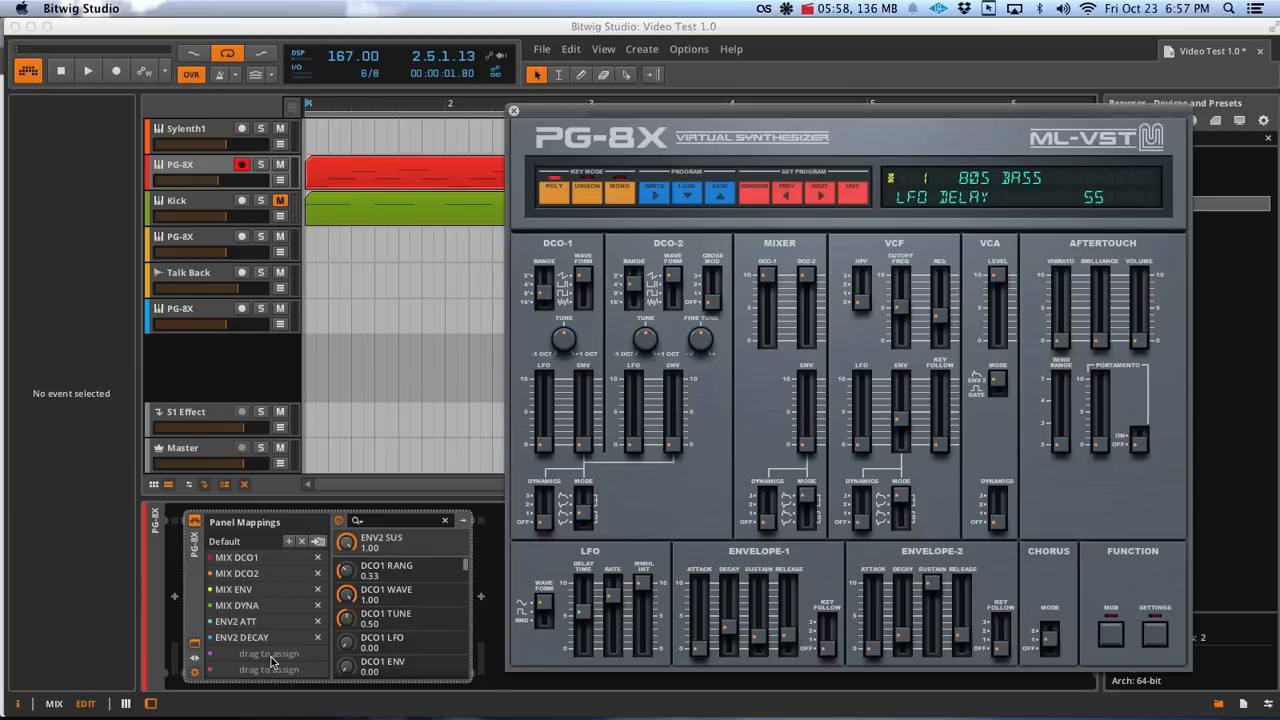
pyautogui.click(380, 543)
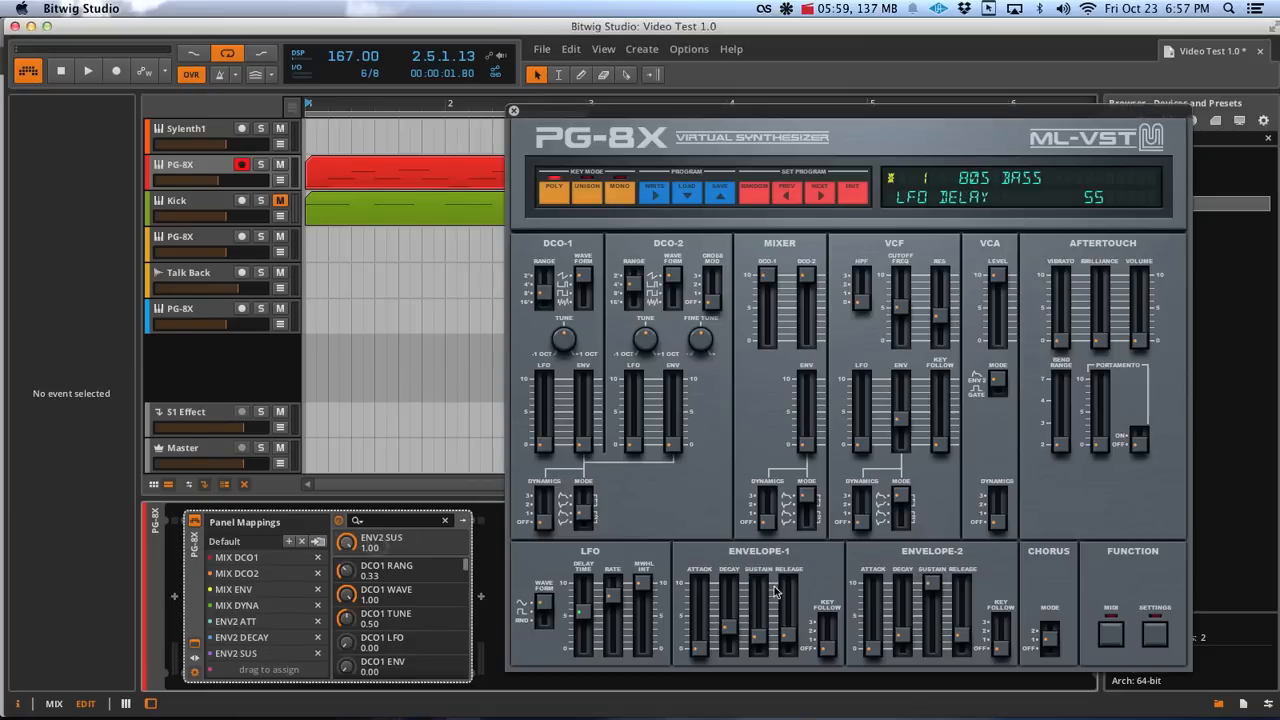
pyautogui.click(960, 640)
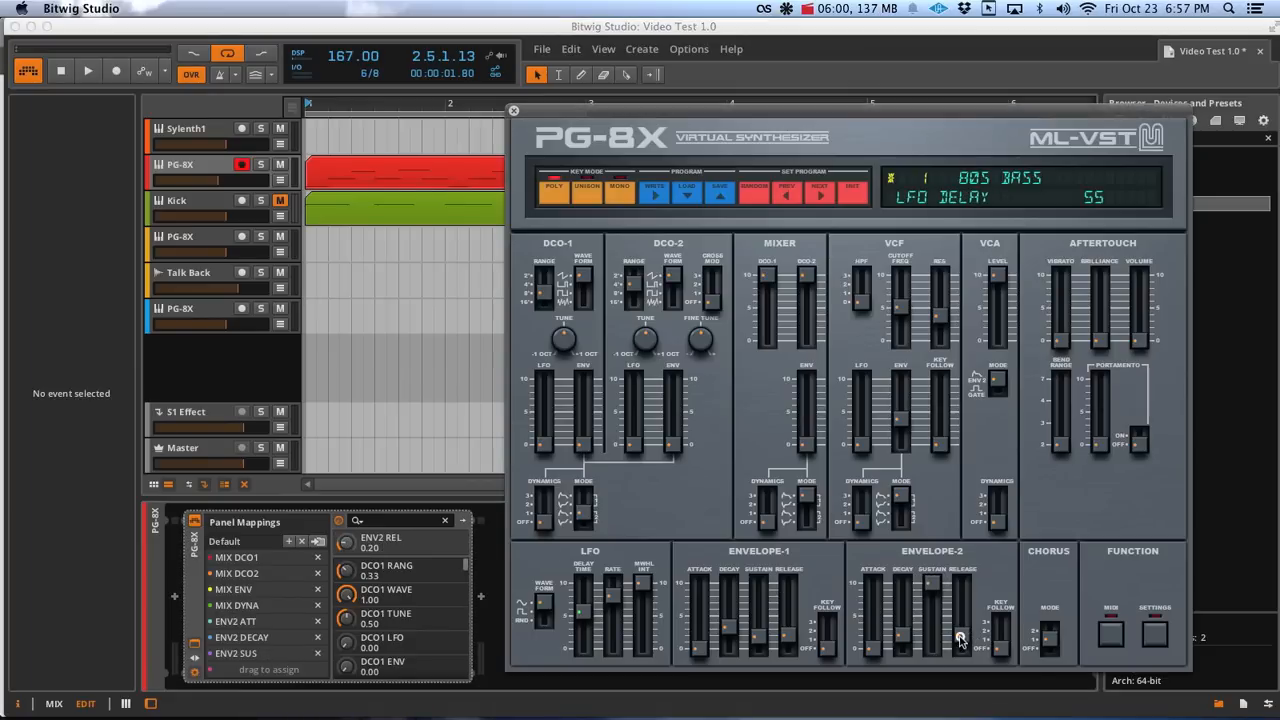
pyautogui.click(380, 545)
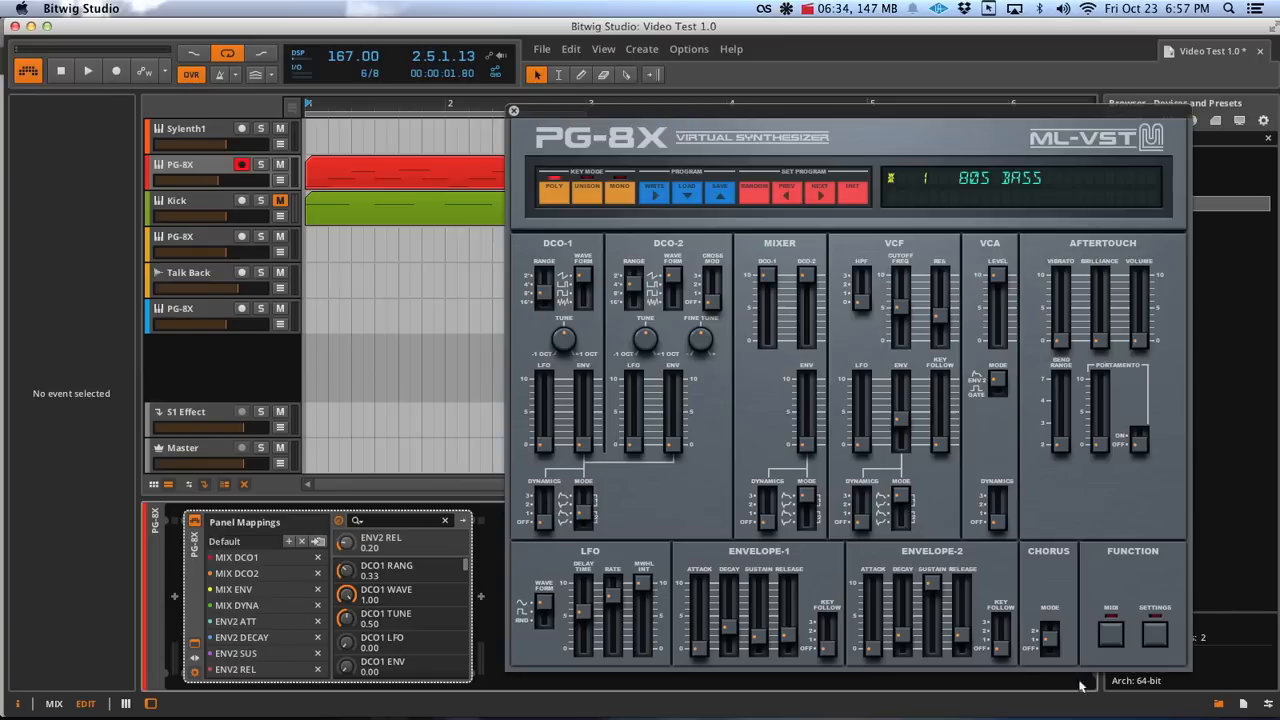
# - Audition the arrangement's clips in short playback passes and select the red PG-8X track to show its properties
pyautogui.click(1047, 594)
pyautogui.press('space')
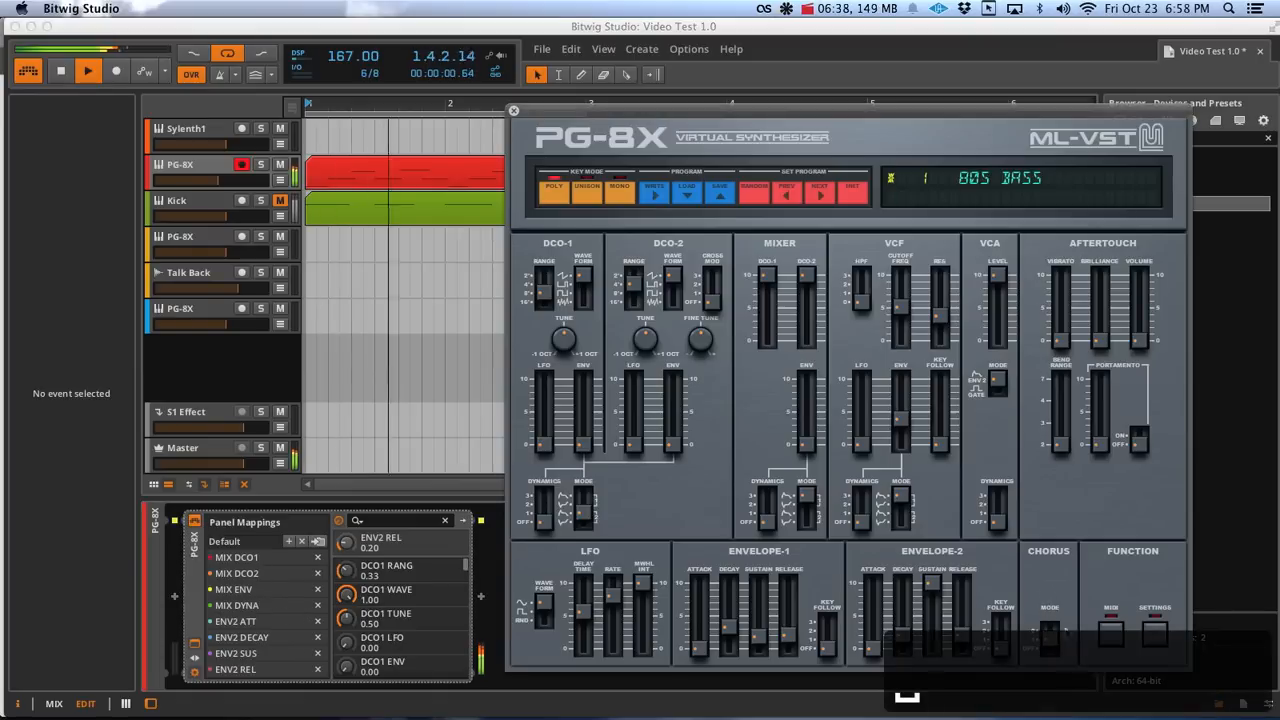
pyautogui.press('space')
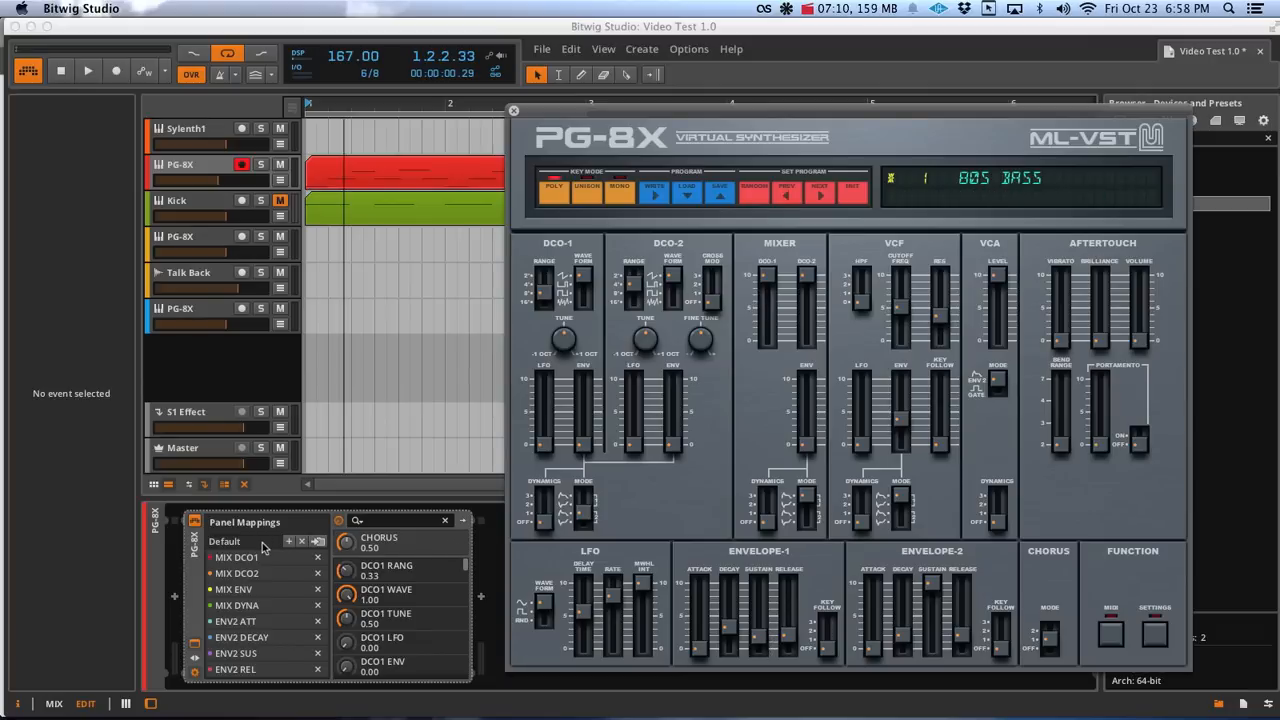
pyautogui.press('space')
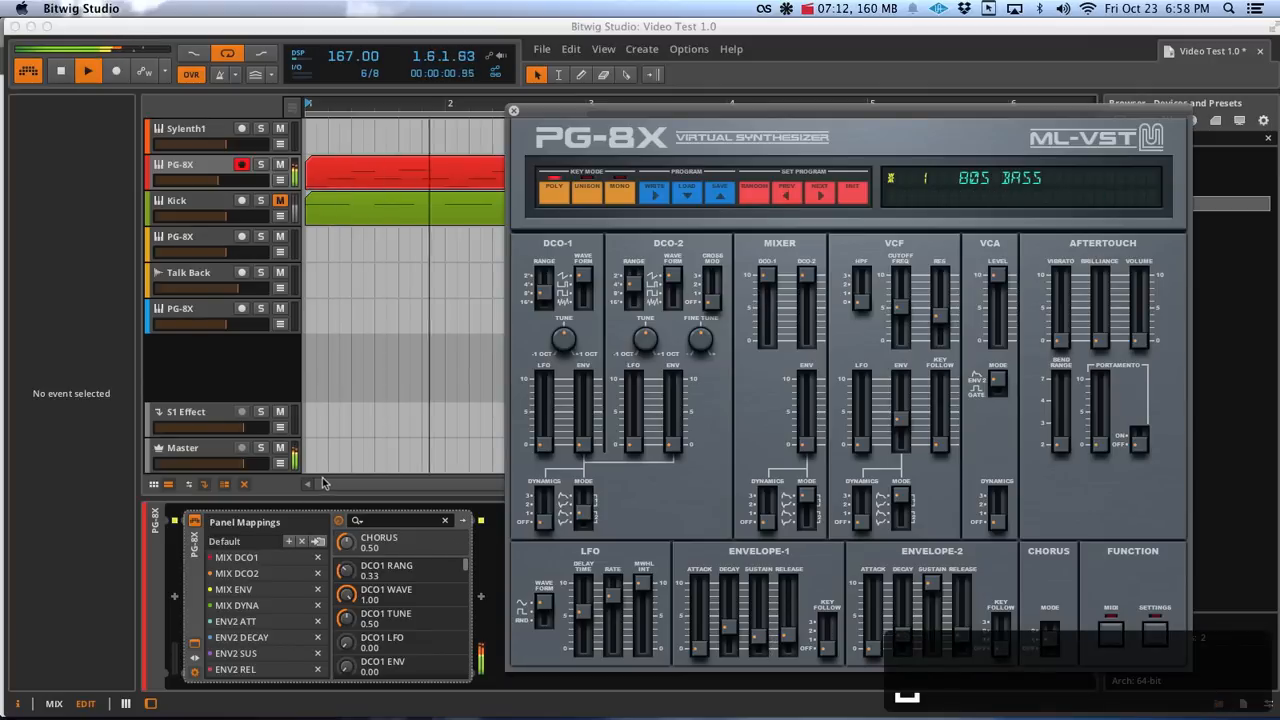
pyautogui.click(253, 182)
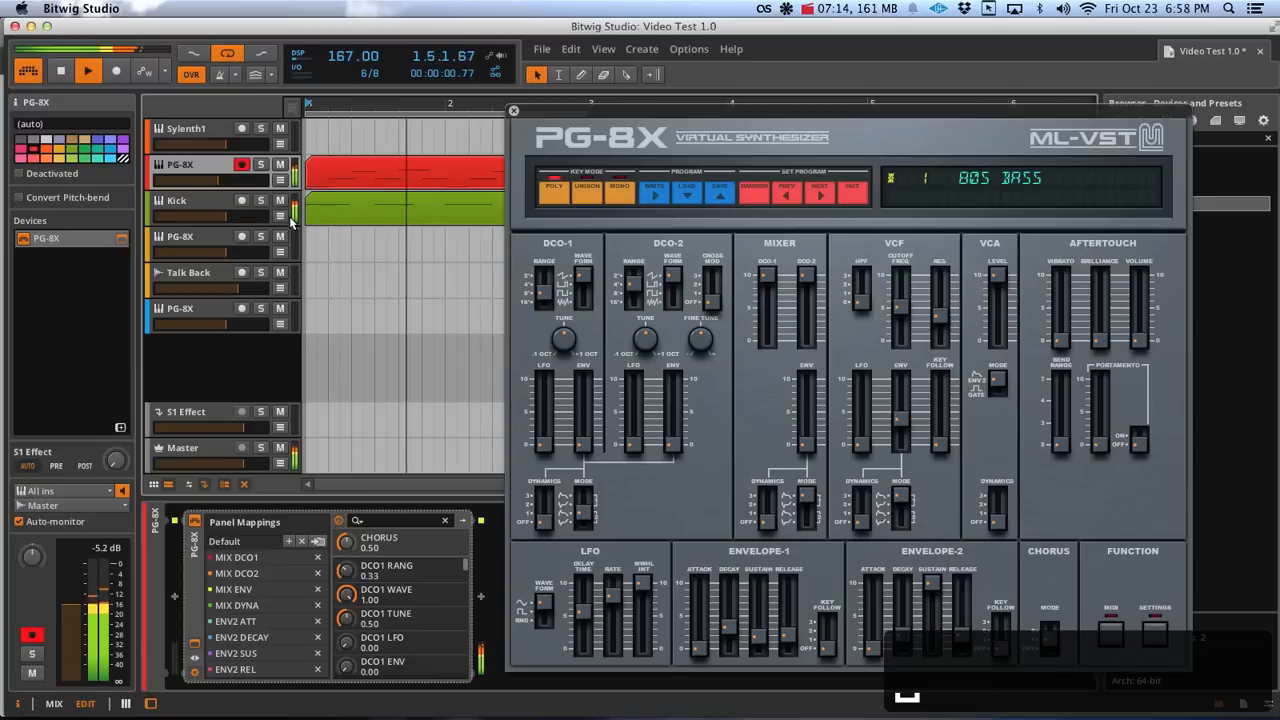